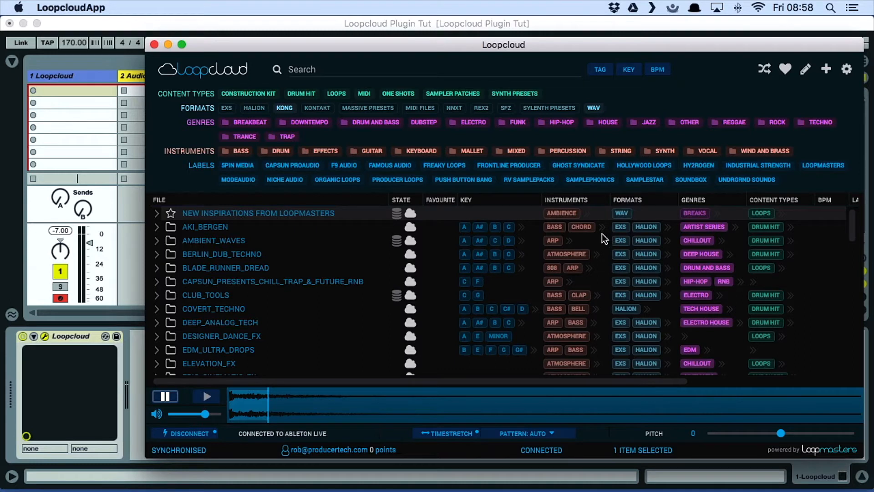
Filter the samples to drum loops with a BPM range of 150 to 180, using the All Drum category
{"action": "left_click", "coordinate": [658, 71]}
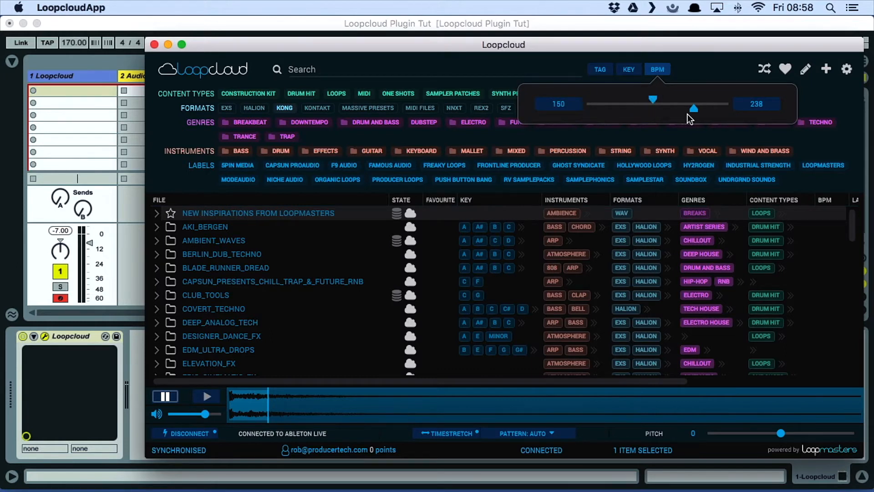
{"action": "left_click_drag", "start_coordinate": [694, 109], "coordinate": [670, 110]}
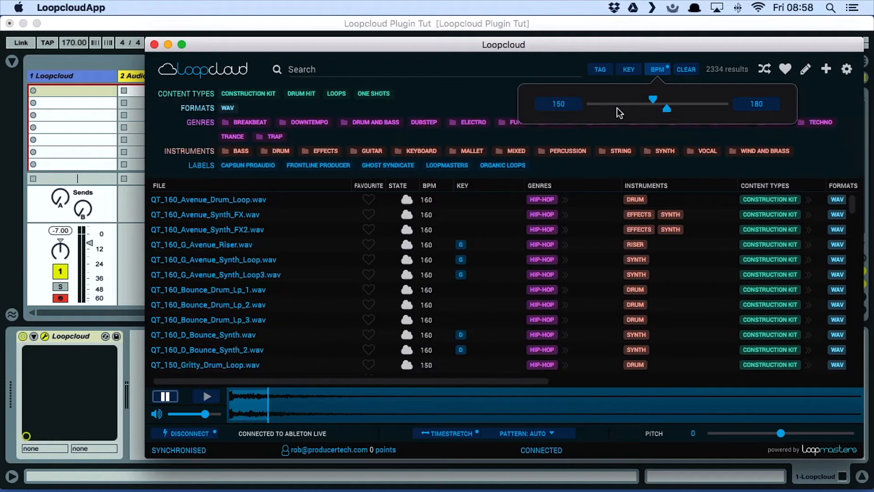
{"action": "left_click", "coordinate": [337, 94]}
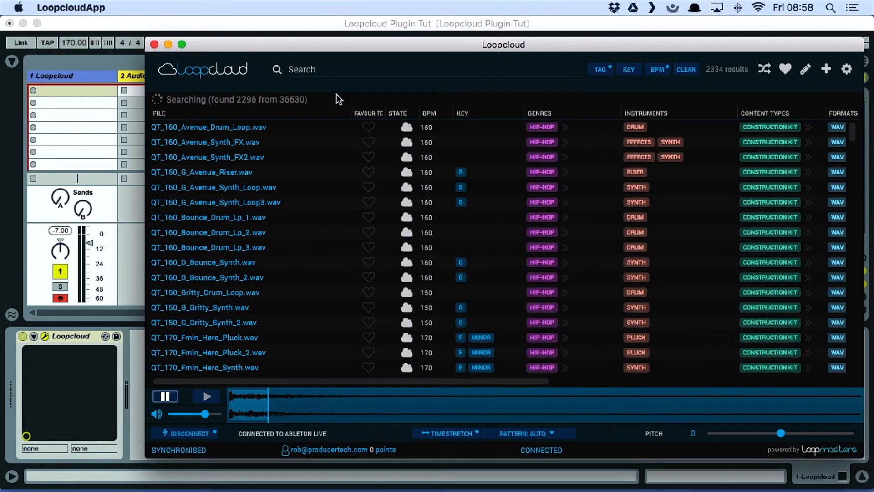
{"action": "left_click", "coordinate": [283, 152]}
{"action": "left_click", "coordinate": [240, 167]}
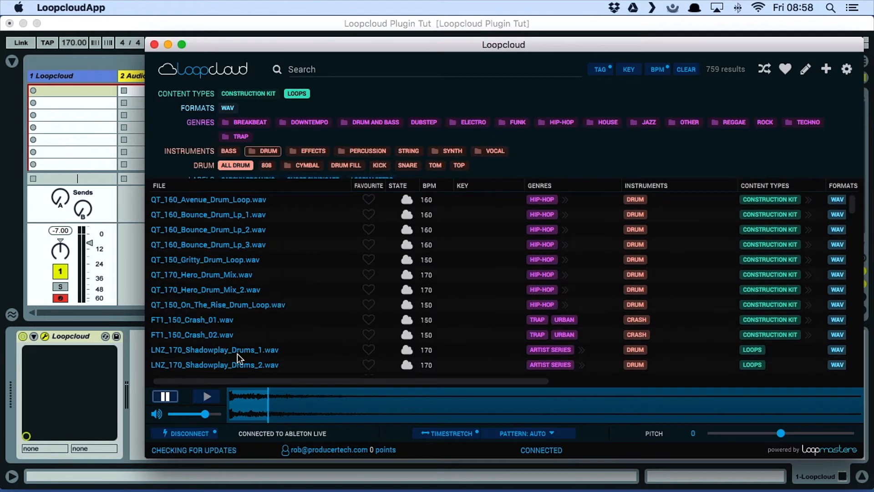
Audition LNZ_170_Shadowplay_Drums_1.wav and LNZ_172_Believe_Drums_1.wav, and pause the preview on the second loop
{"action": "left_click", "coordinate": [237, 350]}
{"action": "scroll", "coordinate": [263, 304], "scroll_direction": "down", "scroll_amount": 5}
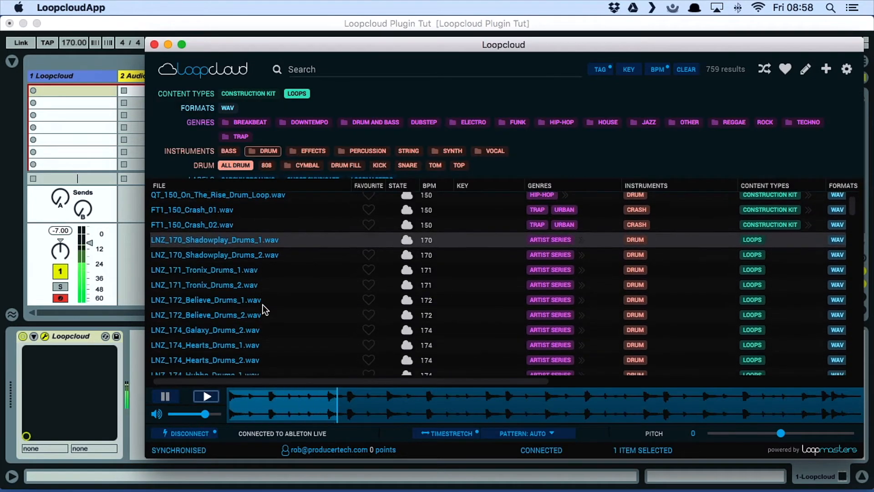
{"action": "left_click", "coordinate": [218, 301]}
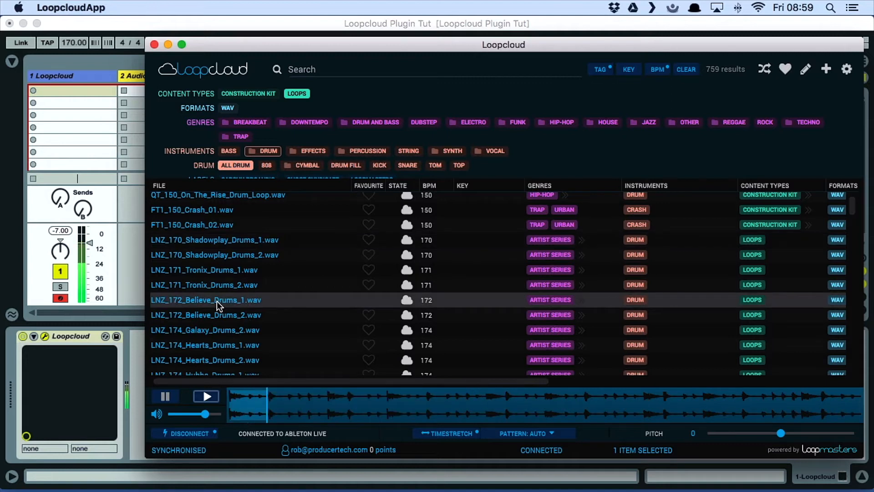
{"action": "key", "text": "space"}
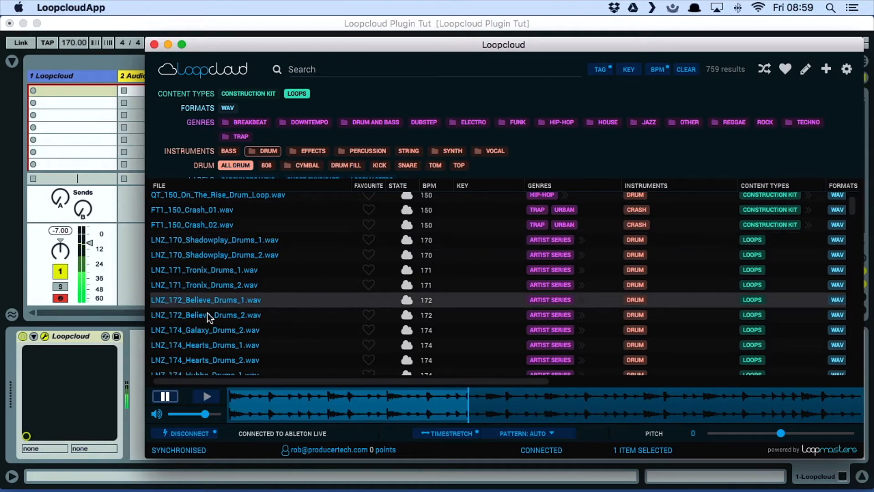
Place LNZ_172_Believe_Drums_1.wav in the first clip slot of Live's 2 Audio track and launch it
{"action": "left_click_drag", "start_coordinate": [236, 44], "coordinate": [291, 43]}
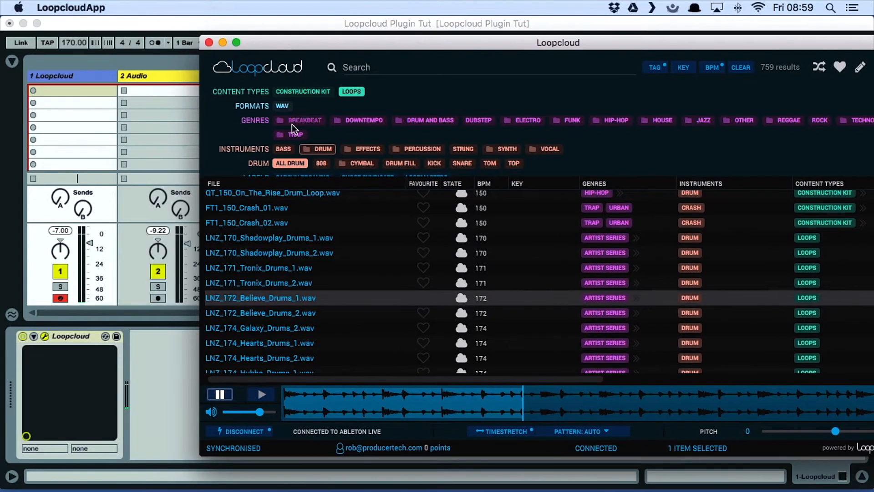
{"action": "left_click_drag", "start_coordinate": [269, 298], "coordinate": [193, 275]}
{"action": "left_click_drag", "start_coordinate": [151, 129], "coordinate": [161, 89]}
{"action": "left_click", "coordinate": [124, 90]}
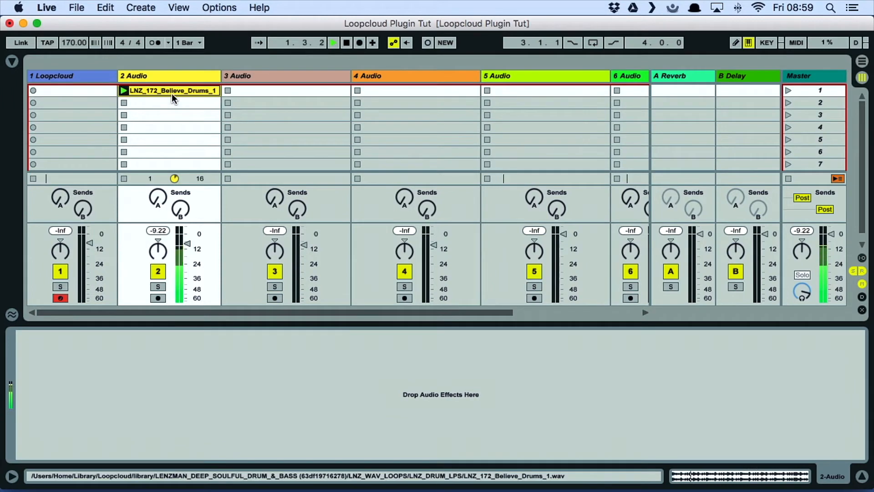
Switch to Loopcloud and replace the drum filter with the Synth Bass category for loops
{"action": "key", "text": "super+Tab"}
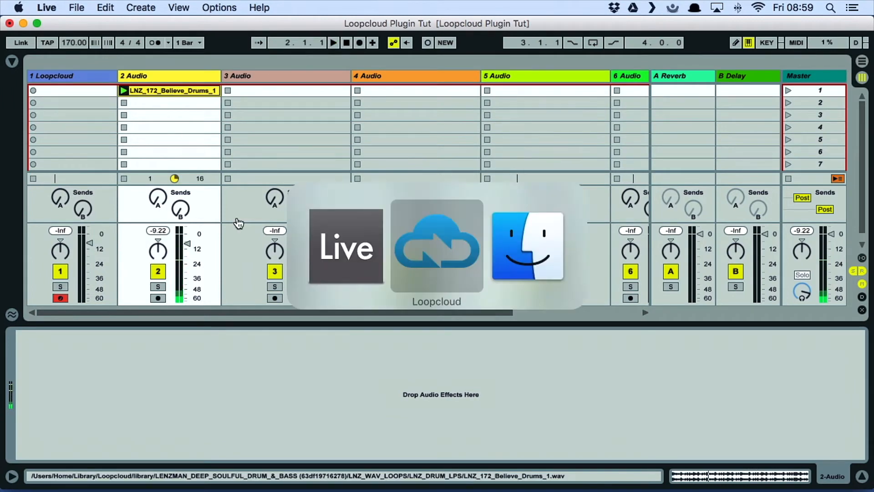
{"action": "left_click", "coordinate": [426, 254]}
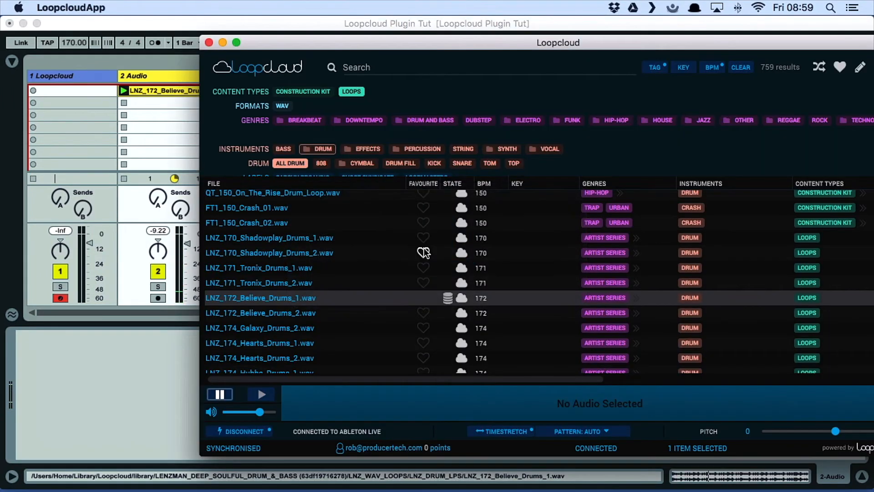
{"action": "left_click", "coordinate": [296, 163]}
{"action": "left_click", "coordinate": [301, 149]}
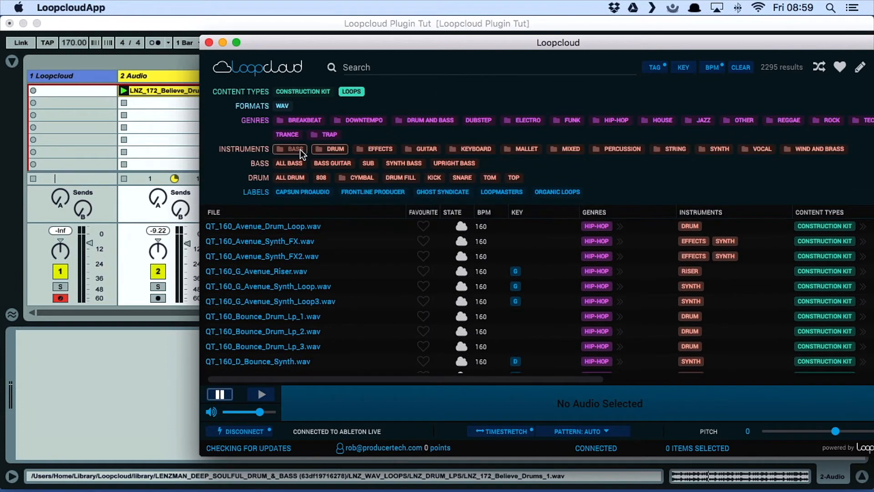
{"action": "left_click", "coordinate": [403, 162]}
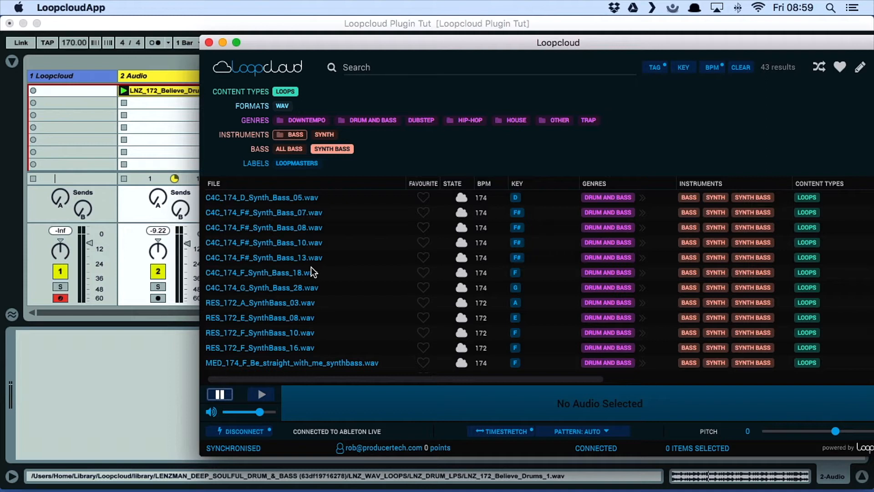
Launch the drum clip on the 2 Audio track in Live and return to Loopcloud
{"action": "left_click", "coordinate": [157, 23]}
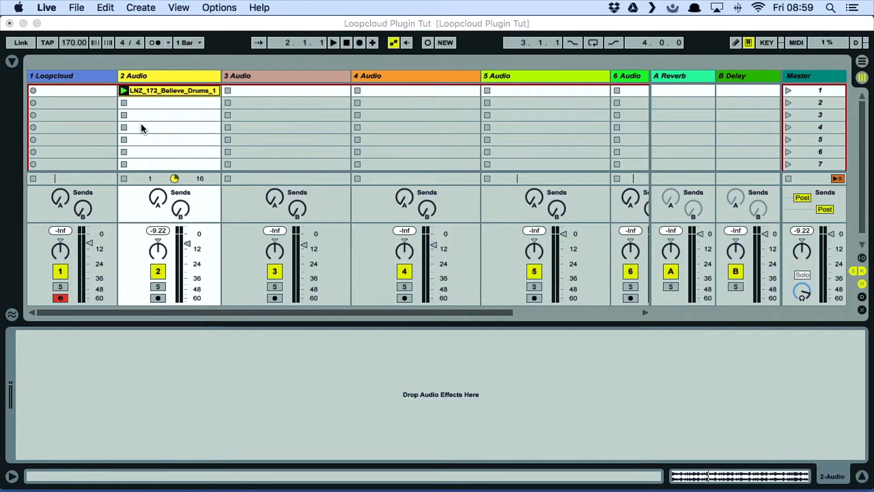
{"action": "left_click", "coordinate": [122, 89]}
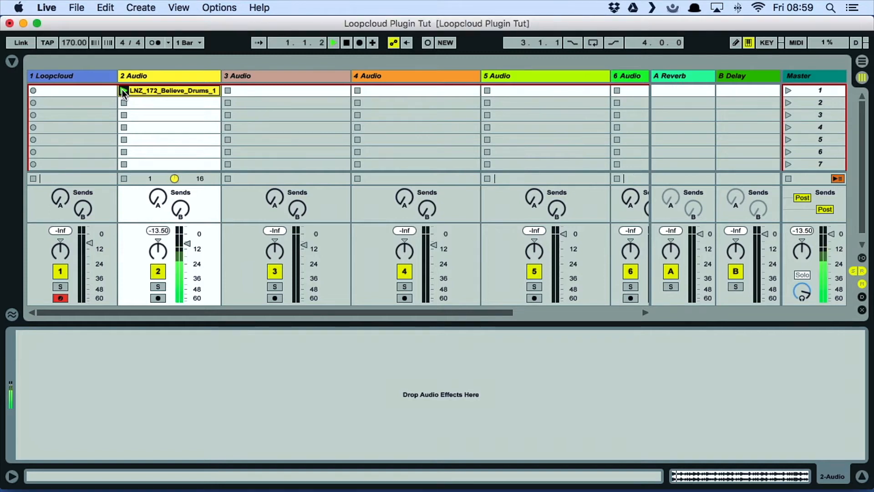
{"action": "key", "text": "super+Tab"}
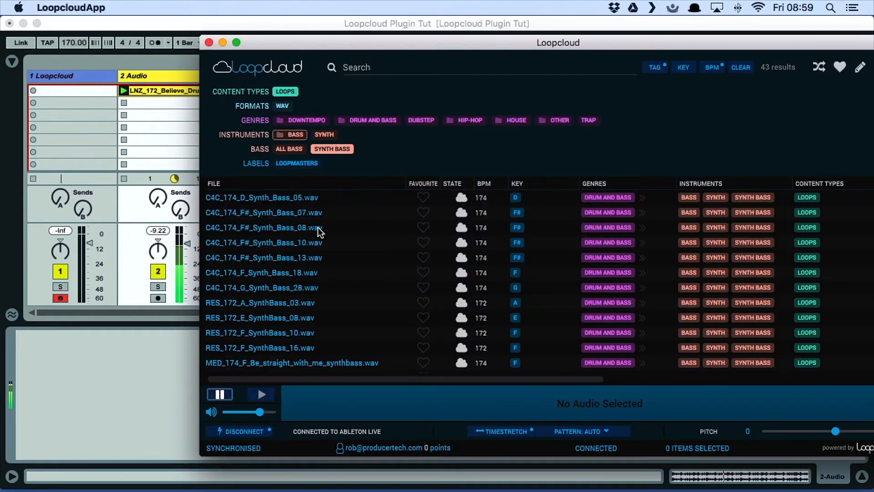
Audition synth bass loops against the drums, including C4C_174_F#_Synth_Bass_08.wav and RES_172_E_SynthBass_08.wav, ending with C4C_174_F_Synth_Bass_19.wav
{"action": "left_click", "coordinate": [301, 227]}
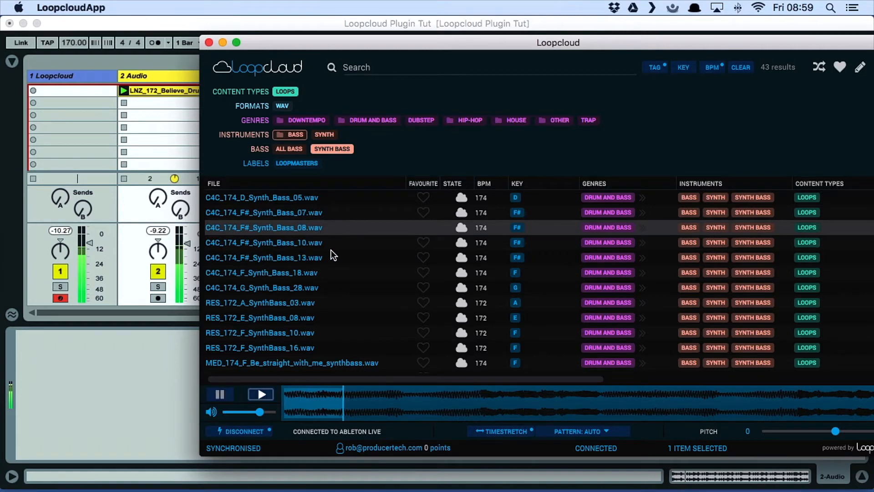
{"action": "scroll", "coordinate": [332, 250], "scroll_direction": "down", "scroll_amount": 1}
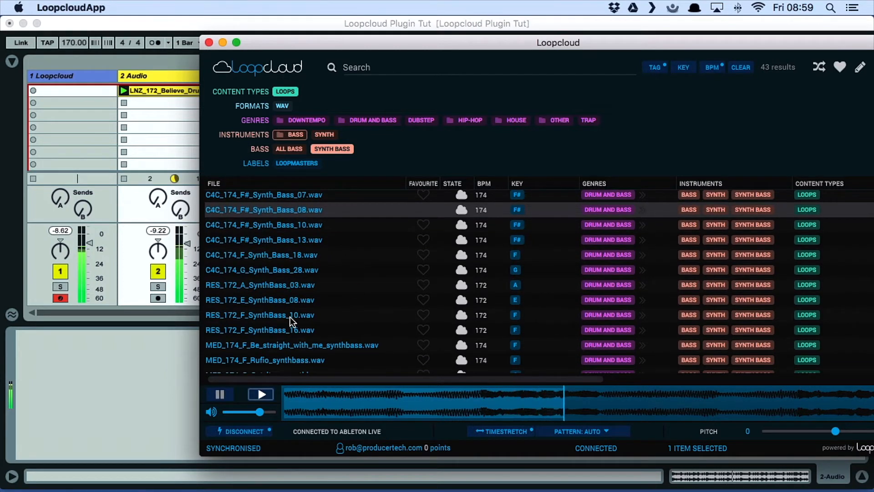
{"action": "left_click", "coordinate": [266, 300]}
{"action": "scroll", "coordinate": [314, 292], "scroll_direction": "down", "scroll_amount": 7}
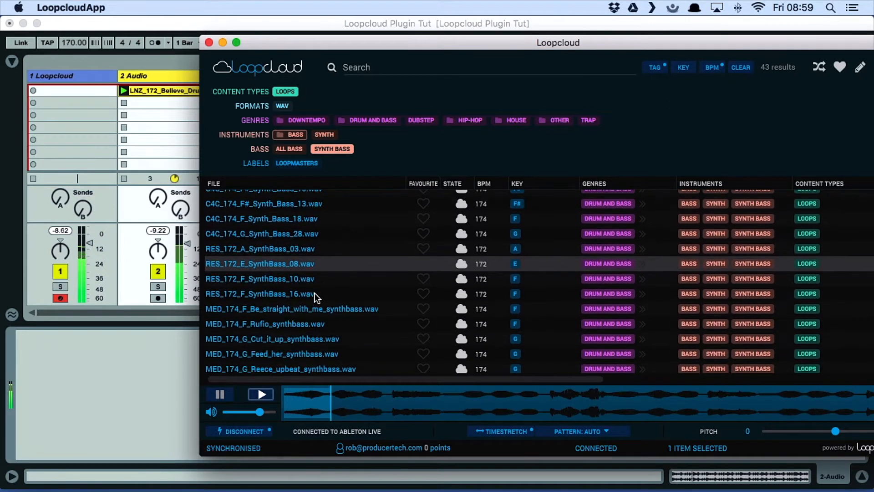
{"action": "scroll", "coordinate": [315, 293], "scroll_direction": "down", "scroll_amount": 1}
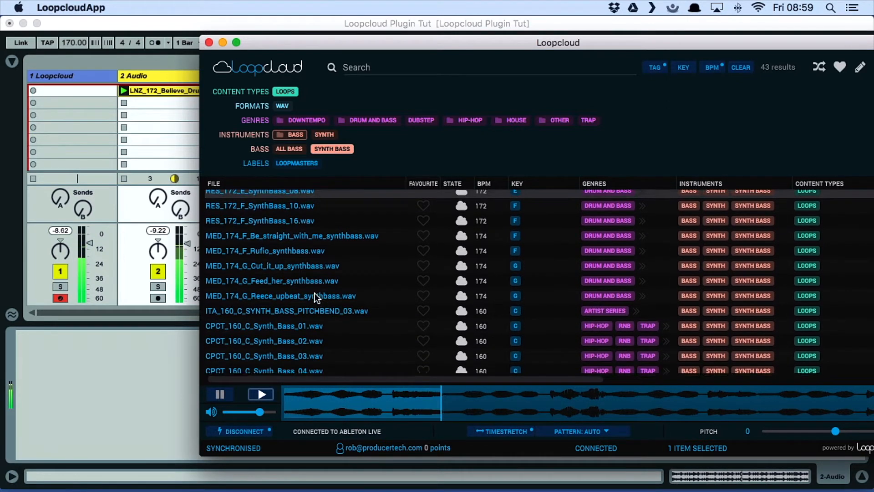
{"action": "left_click", "coordinate": [265, 290]}
{"action": "scroll", "coordinate": [332, 293], "scroll_direction": "down", "scroll_amount": 11}
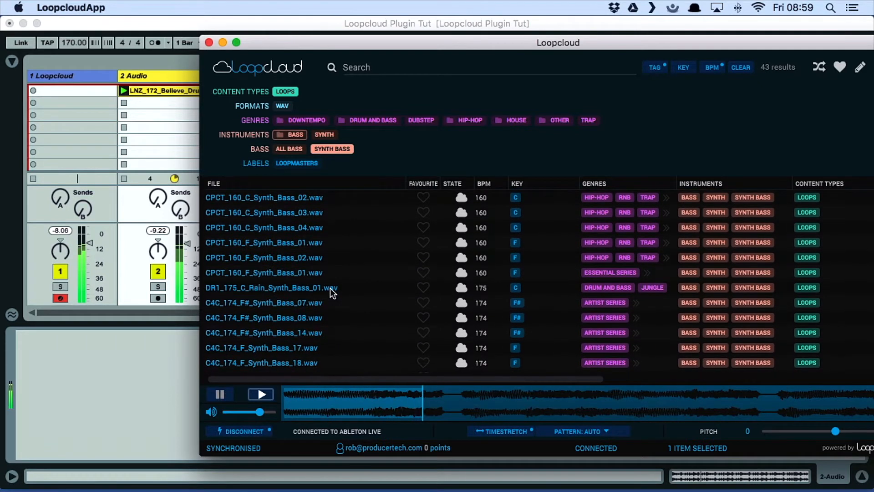
{"action": "scroll", "coordinate": [330, 289], "scroll_direction": "down", "scroll_amount": 3}
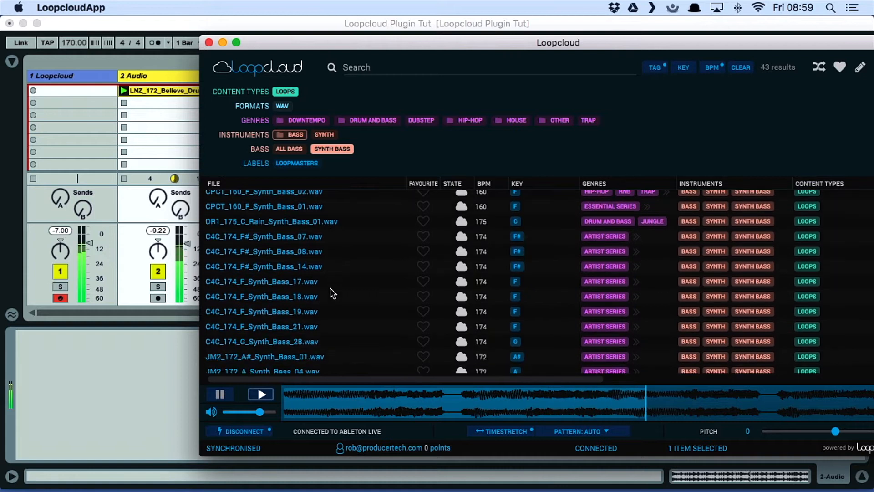
{"action": "left_click", "coordinate": [249, 312]}
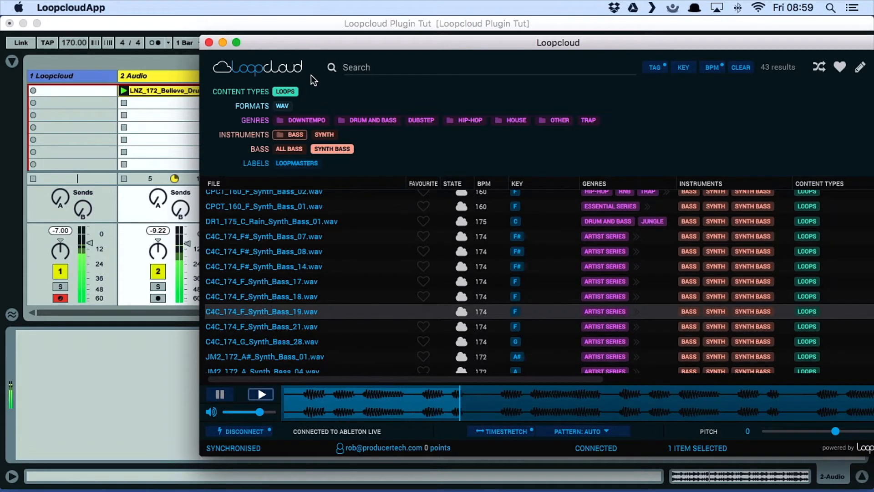
Stop the preview, place C4C_174_F_Synth_Bass_19.wav in the first clip slot of Live's 3 Audio track and launch it
{"action": "left_click_drag", "start_coordinate": [288, 41], "coordinate": [423, 46]}
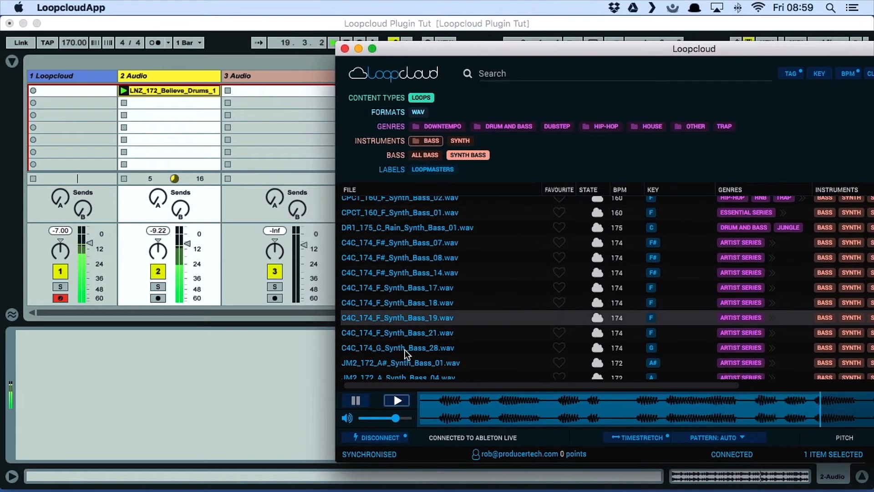
{"action": "key", "text": "space"}
{"action": "left_click_drag", "start_coordinate": [373, 317], "coordinate": [270, 92]}
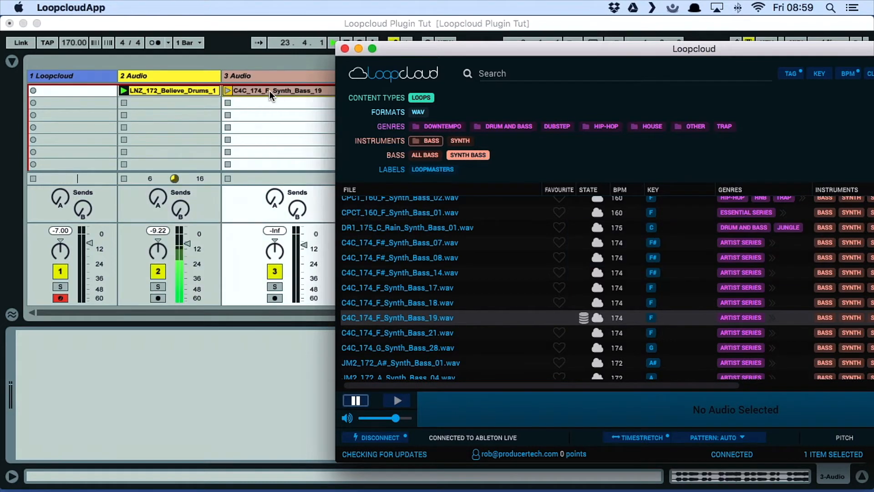
{"action": "left_click", "coordinate": [269, 91]}
{"action": "left_click", "coordinate": [228, 90]}
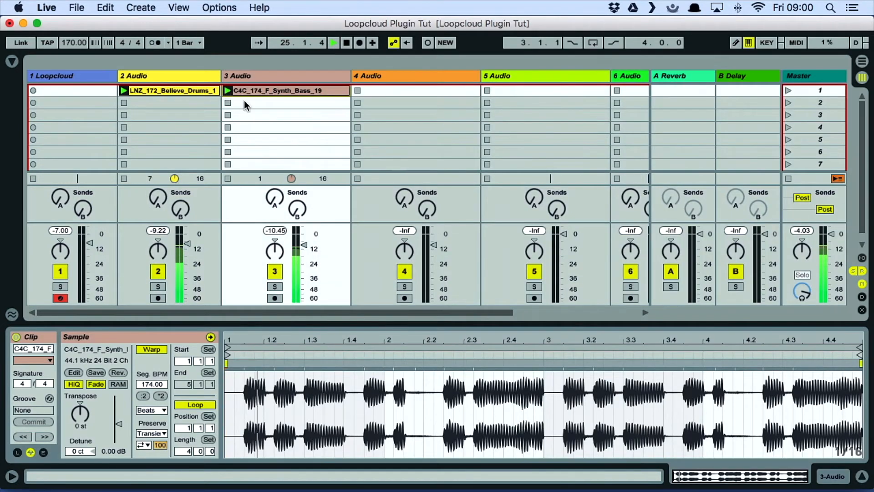
{"action": "left_click", "coordinate": [304, 245]}
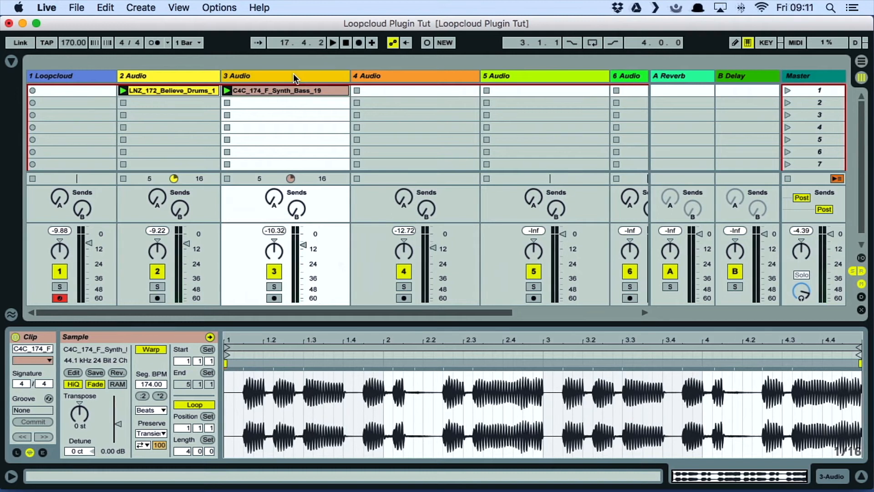
Switch to Loopcloud and replace the synth bass filter with the Pad category under Synth
{"action": "key", "text": "super+Tab"}
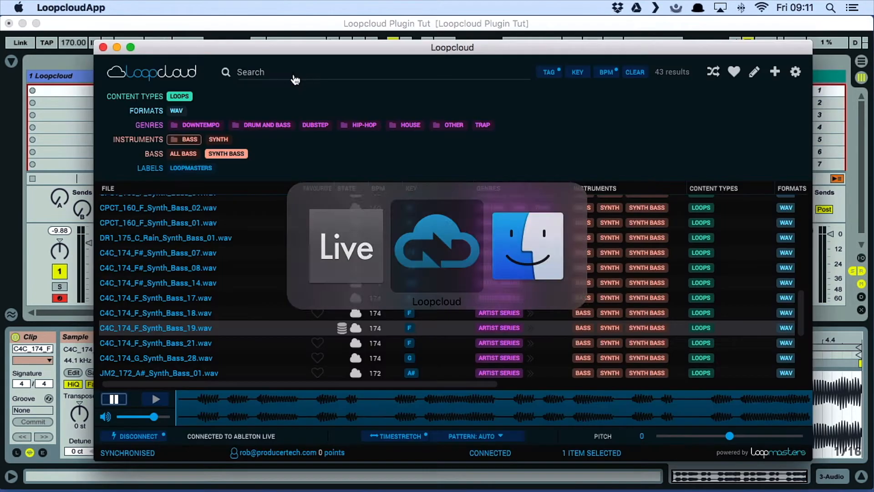
{"action": "left_click", "coordinate": [237, 156]}
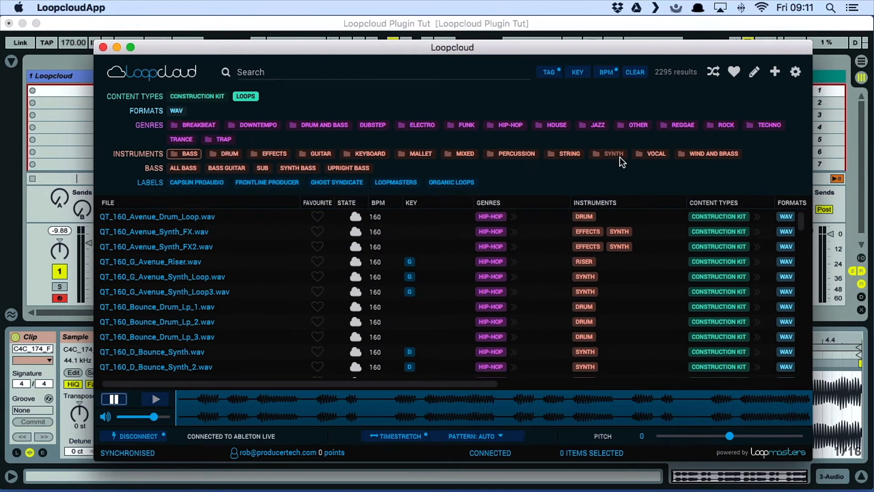
{"action": "left_click", "coordinate": [619, 157]}
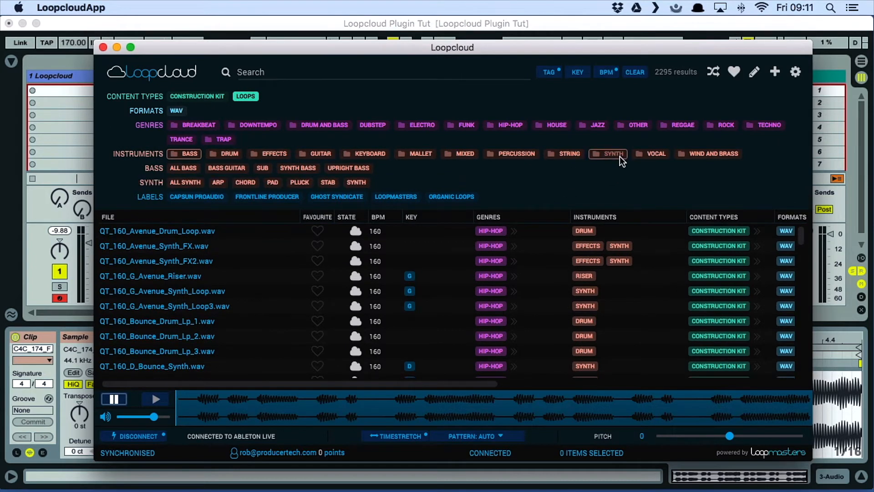
{"action": "left_click", "coordinate": [275, 182]}
Preview DR1_175_A_Soul_Pad_01.wav and DR1_175_A_Soul_Pad_02.wav, and set the preview pitch to -4 for the second pad
{"action": "left_click", "coordinate": [164, 201]}
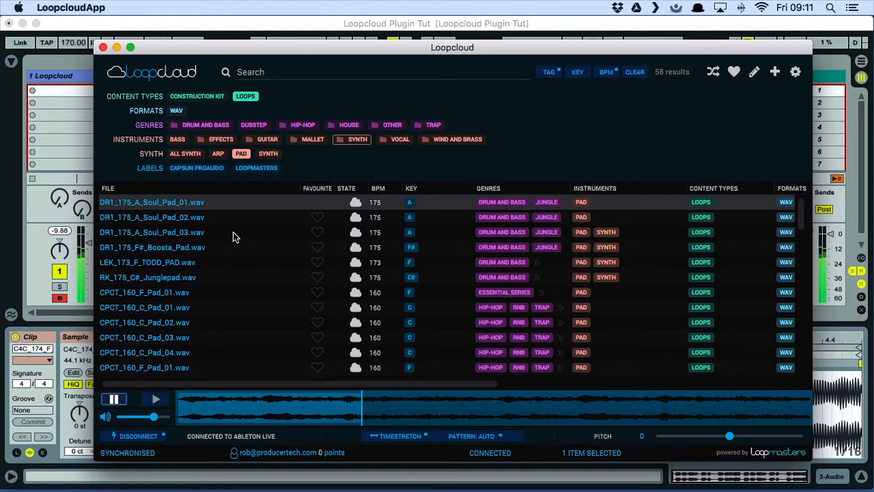
{"action": "left_click", "coordinate": [166, 217]}
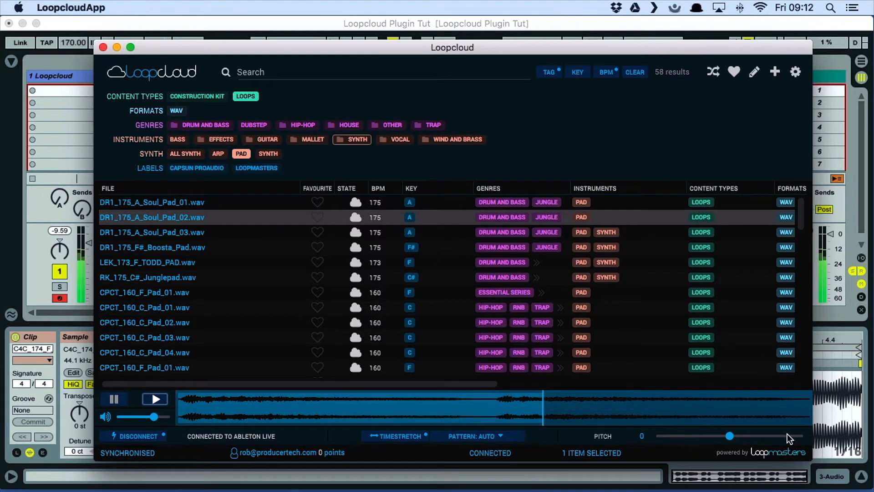
{"action": "left_click_drag", "start_coordinate": [729, 436], "coordinate": [708, 438]}
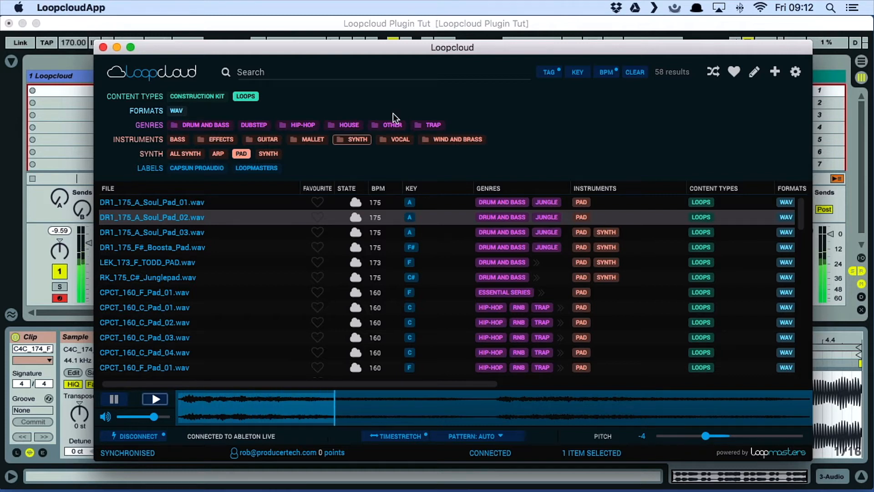
Start playback of the drum and bass clips in Live alongside the pad preview, and return to Loopcloud
{"action": "left_click", "coordinate": [331, 24]}
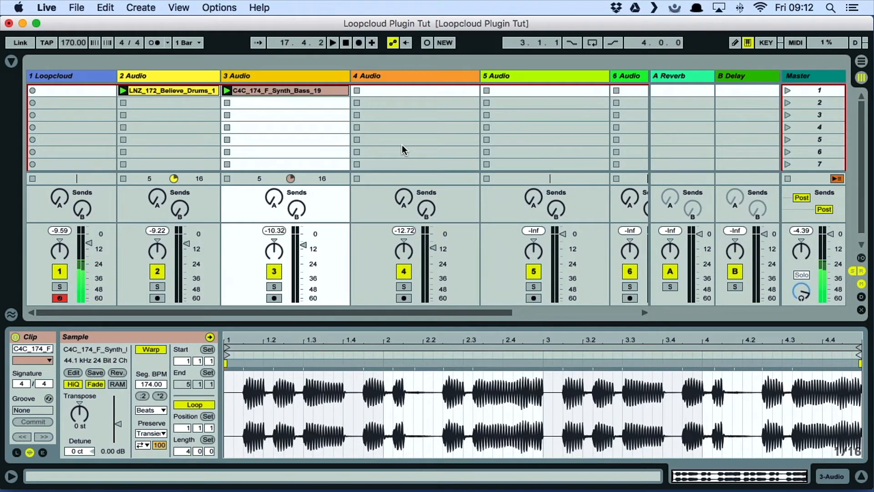
{"action": "key", "text": "space"}
{"action": "key", "text": "super+Tab"}
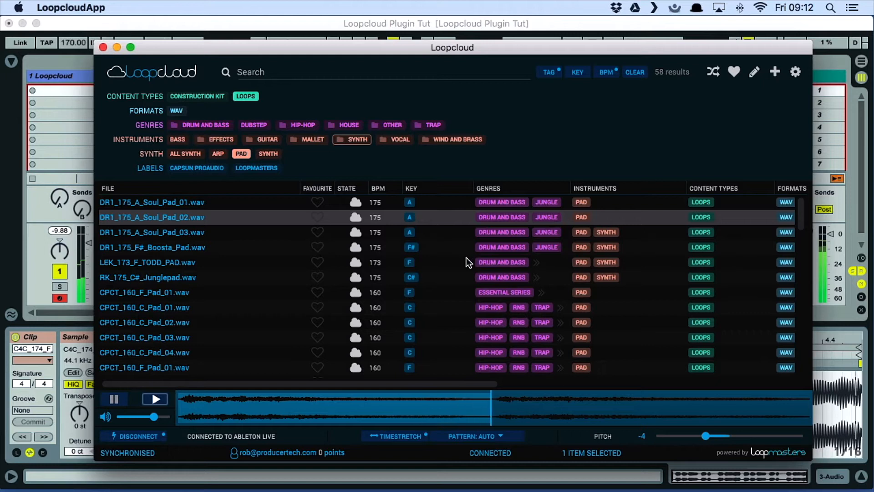
Stop playback in Live and place DR1_175_A_Soul_Pad_02.wav from Loopcloud in the first clip slot of the 4 Audio track
{"action": "left_click_drag", "start_coordinate": [403, 46], "coordinate": [463, 143]}
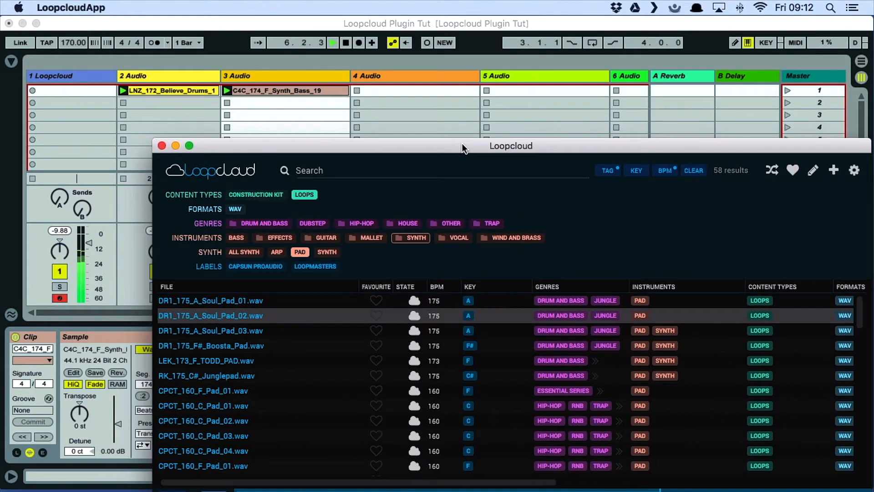
{"action": "left_click", "coordinate": [406, 23]}
{"action": "key", "text": "space"}
{"action": "key", "text": "super+Tab"}
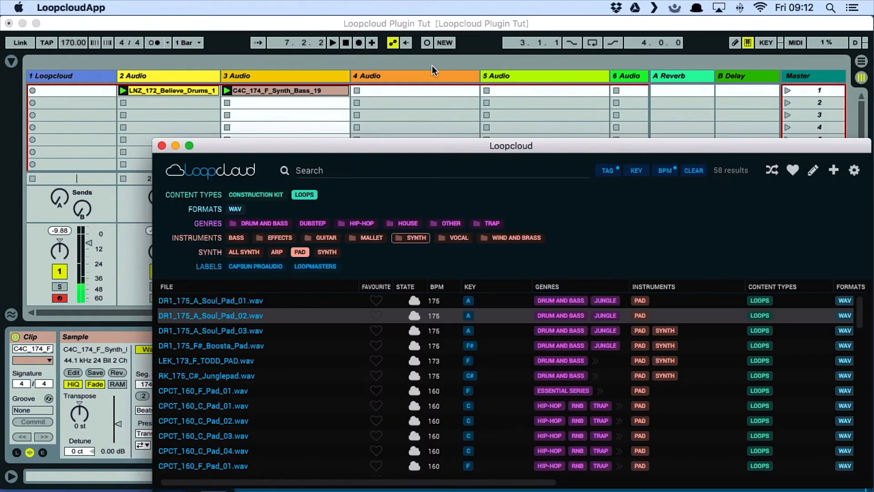
{"action": "left_click_drag", "start_coordinate": [246, 317], "coordinate": [375, 89]}
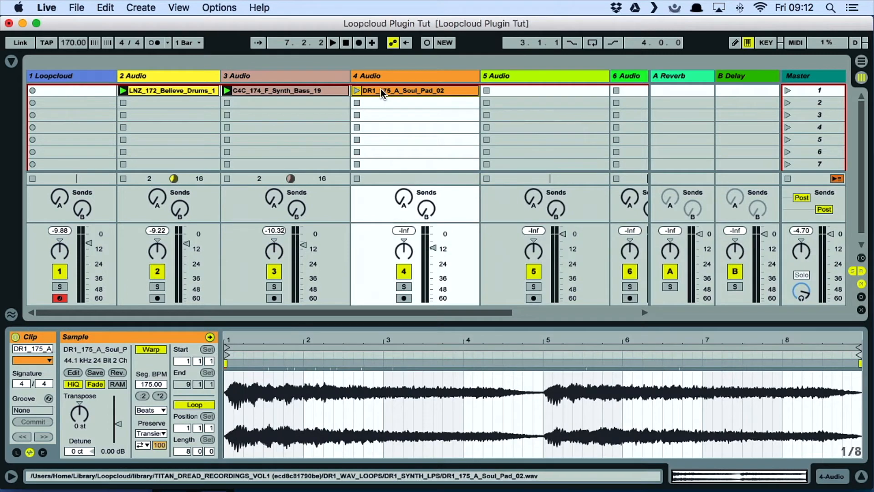
Transpose the pad clip on 4 Audio to -4 st and launch it with the drum and bass clips
{"action": "left_click_drag", "start_coordinate": [77, 415], "coordinate": [76, 420]}
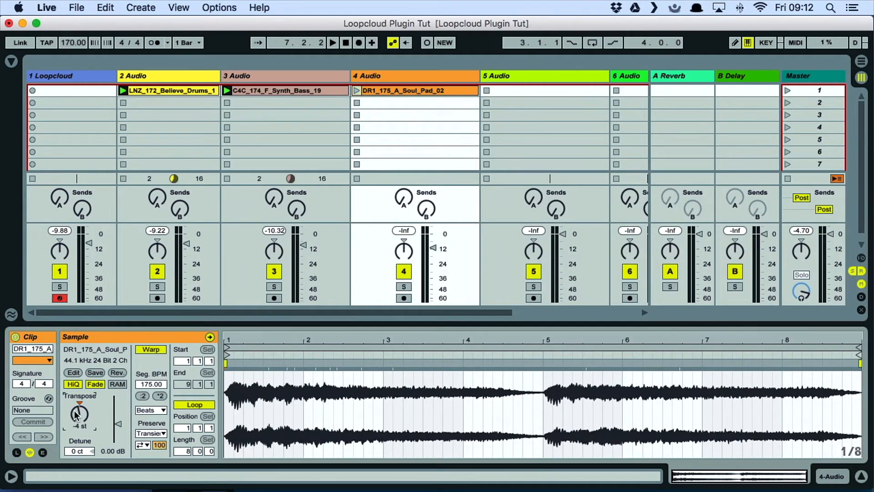
{"action": "left_click", "coordinate": [356, 91]}
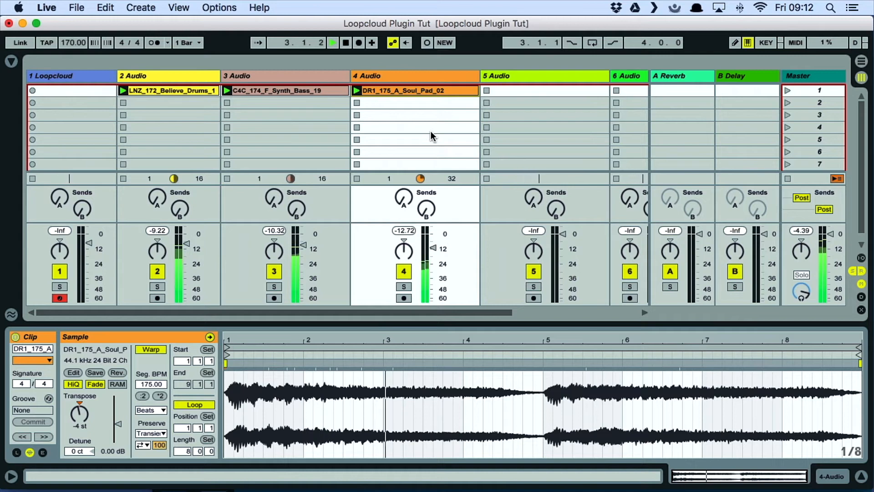
Clear the Loopcloud filters and filter the library to One Shots with the Chord category under Synth
{"action": "left_click", "coordinate": [162, 410]}
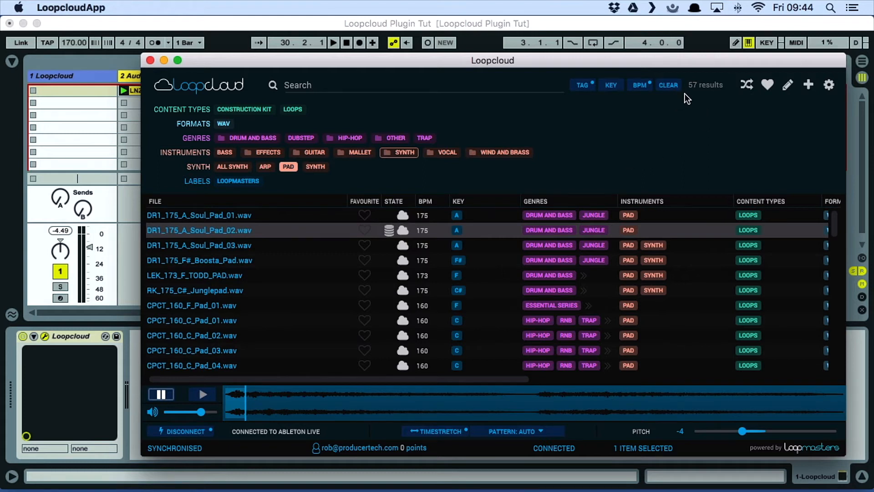
{"action": "left_click", "coordinate": [672, 86]}
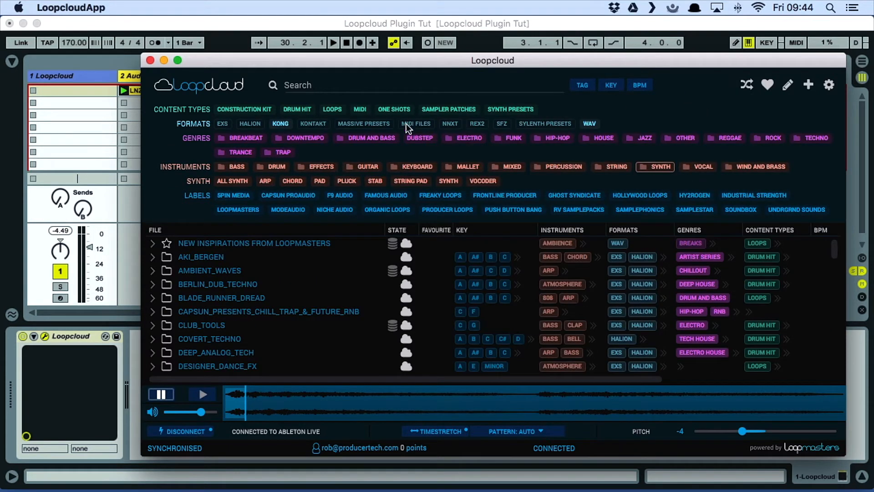
{"action": "left_click", "coordinate": [403, 109]}
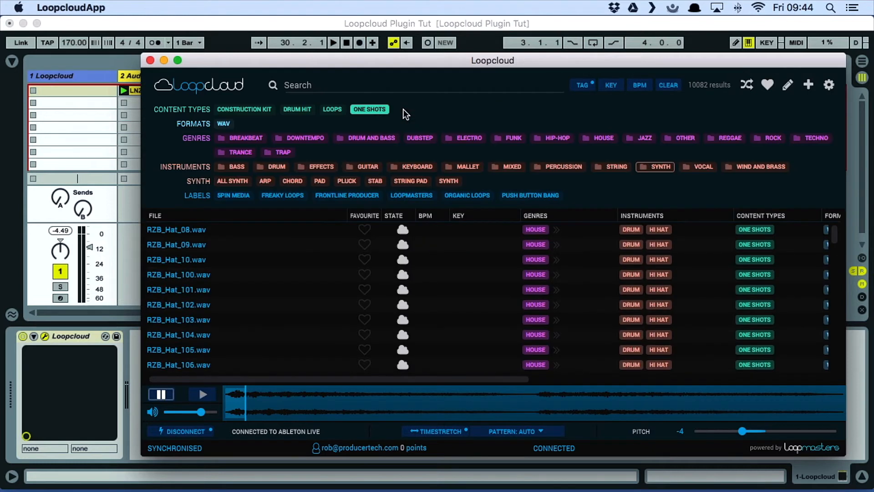
{"action": "left_click", "coordinate": [293, 181]}
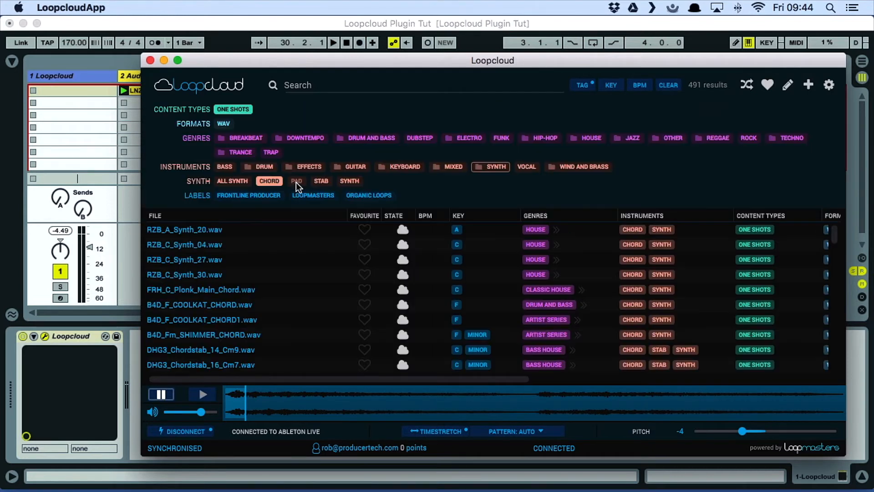
Select RZB_A_Synth_20.wav for preview and set its playback pattern to 8ths
{"action": "left_click", "coordinate": [228, 234]}
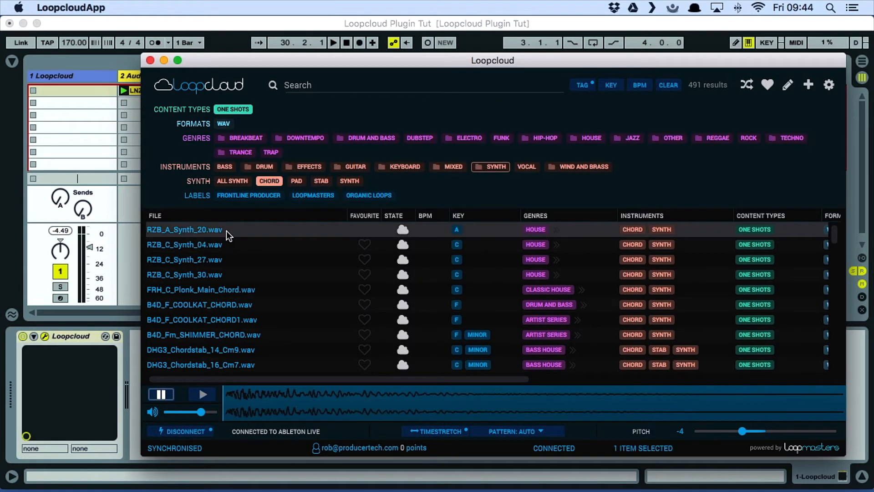
{"action": "left_click", "coordinate": [543, 433]}
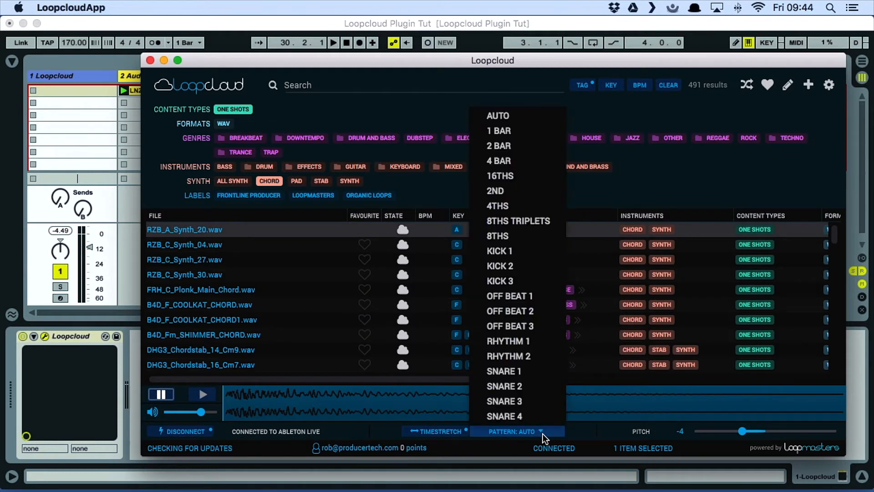
{"action": "left_click", "coordinate": [525, 236]}
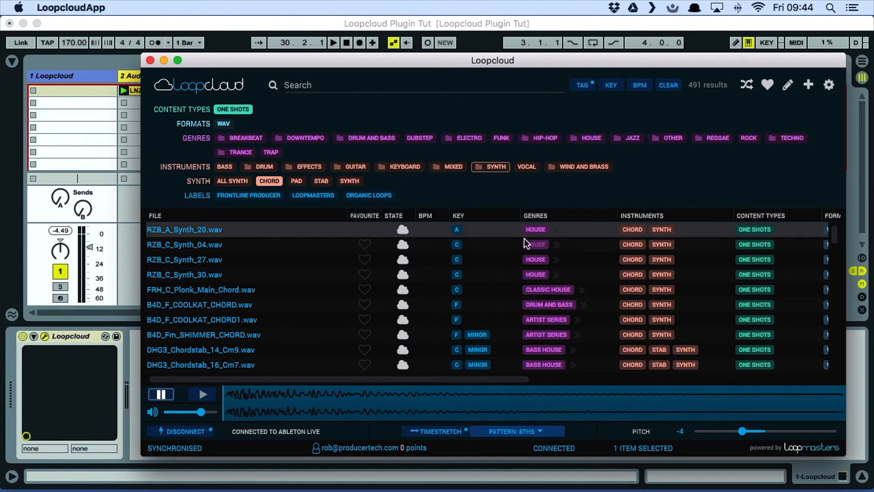
Start playback in Live so the chord one-shot previews in sync with the clips, and return to Loopcloud
{"action": "left_click", "coordinate": [484, 25]}
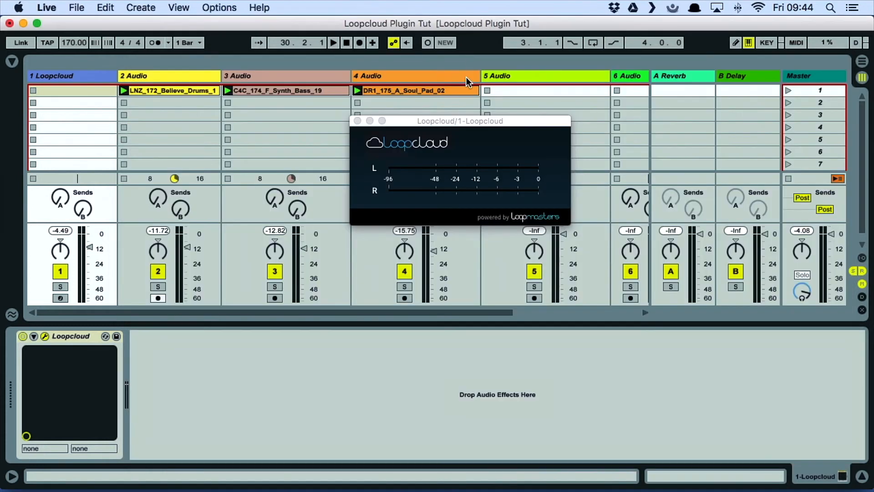
{"action": "key", "text": "space"}
{"action": "key", "text": "super+Tab"}
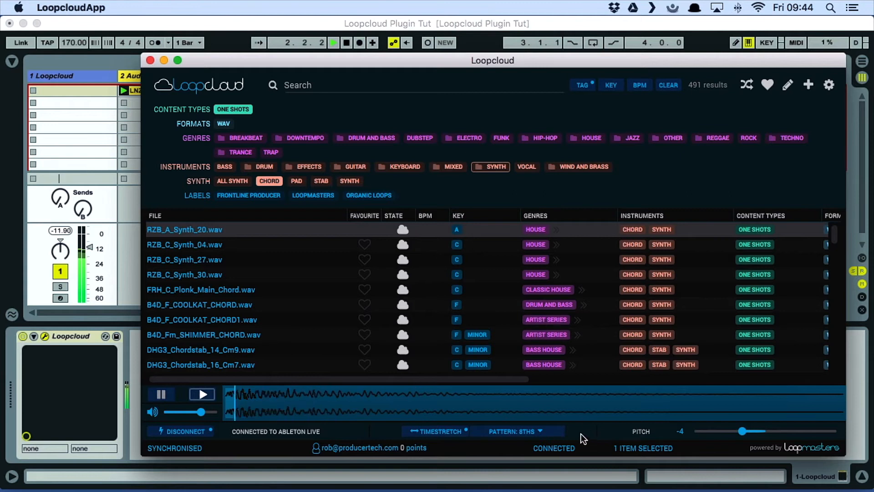
Audition the chord with the patterns 8ths Triplets, Off Beat 1 and Rhythm 1, then settle on Off Beat 2 with pitch -4
{"action": "left_click", "coordinate": [543, 432]}
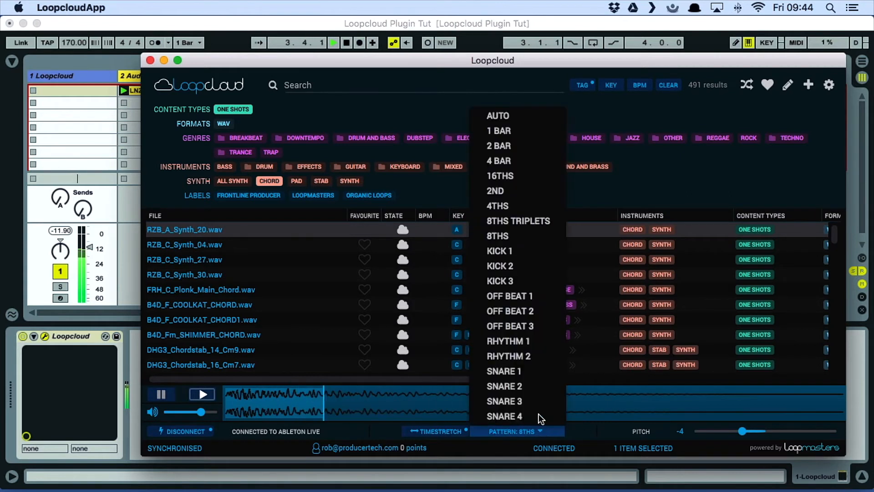
{"action": "left_click", "coordinate": [539, 223]}
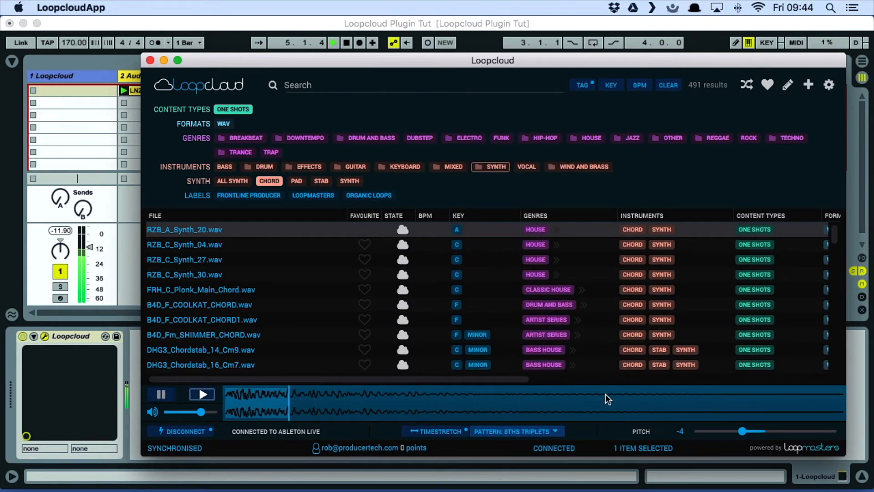
{"action": "left_click", "coordinate": [545, 430]}
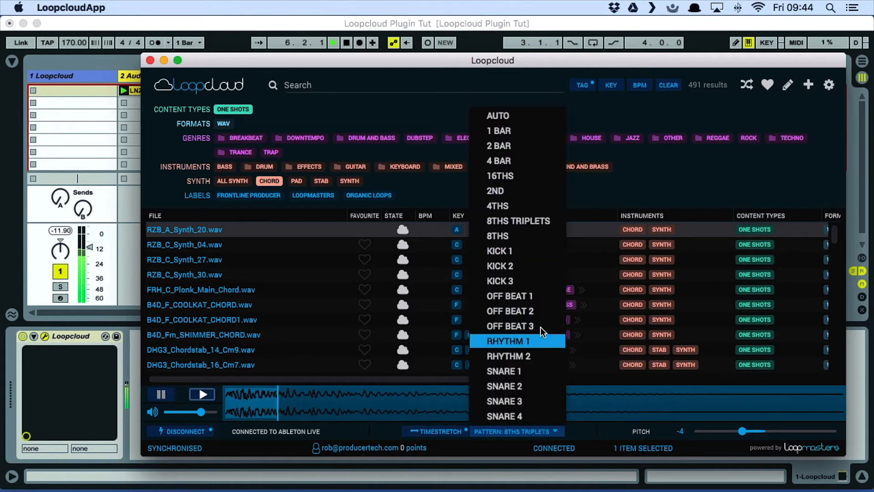
{"action": "left_click", "coordinate": [534, 295]}
{"action": "left_click", "coordinate": [548, 433]}
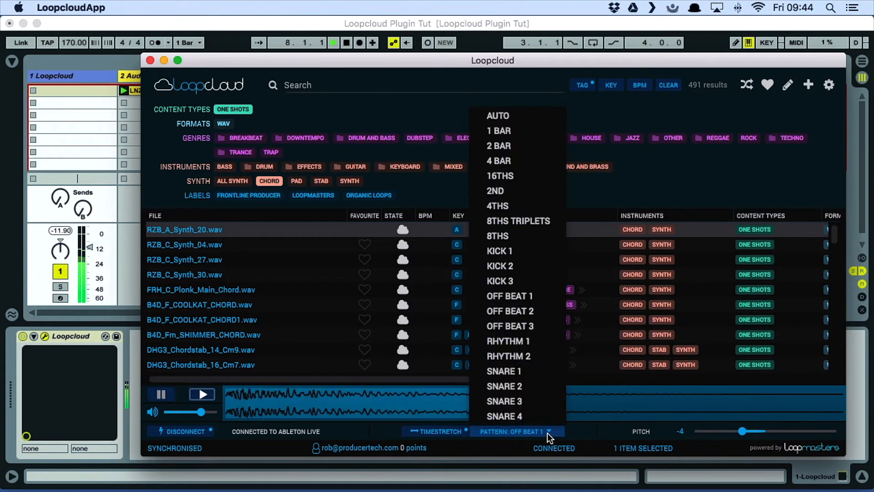
{"action": "left_click", "coordinate": [537, 342]}
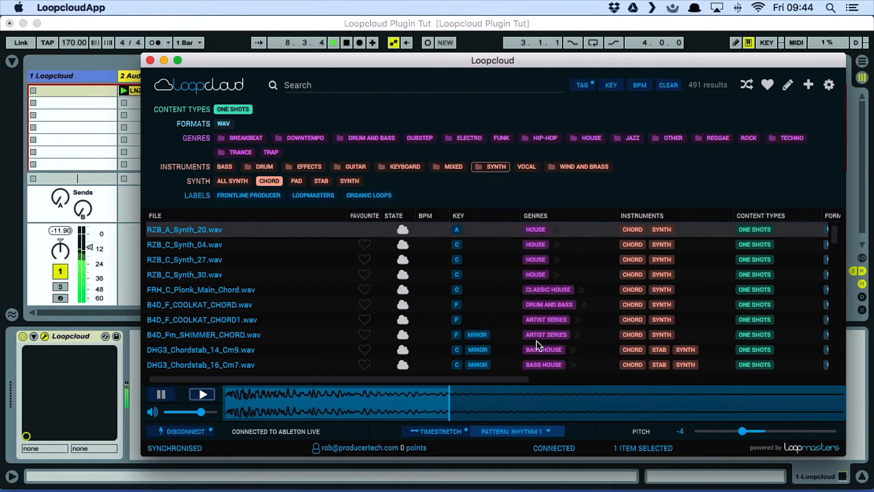
{"action": "left_click", "coordinate": [548, 430]}
{"action": "left_click", "coordinate": [527, 310]}
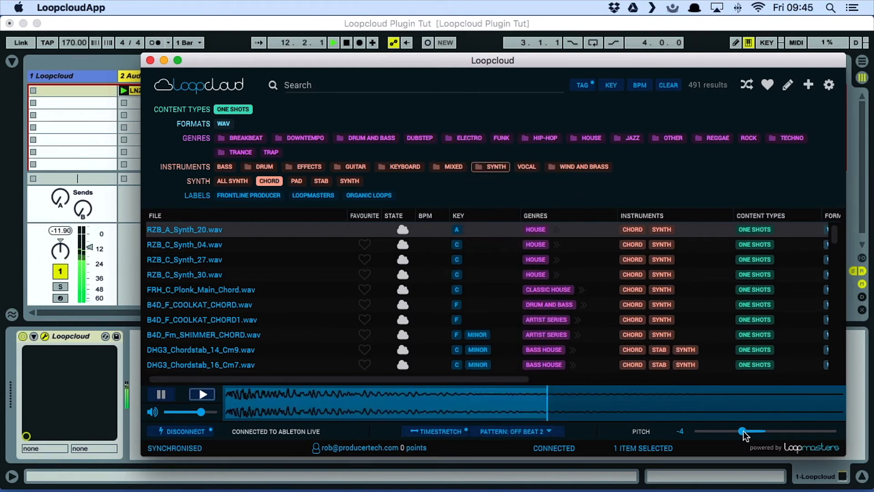
{"action": "mouse_move", "coordinate": [744, 431]}
{"action": "left_mouse_down"}
{"action": "mouse_move", "coordinate": [766, 430]}
{"action": "mouse_move", "coordinate": [743, 431]}
{"action": "left_mouse_up"}
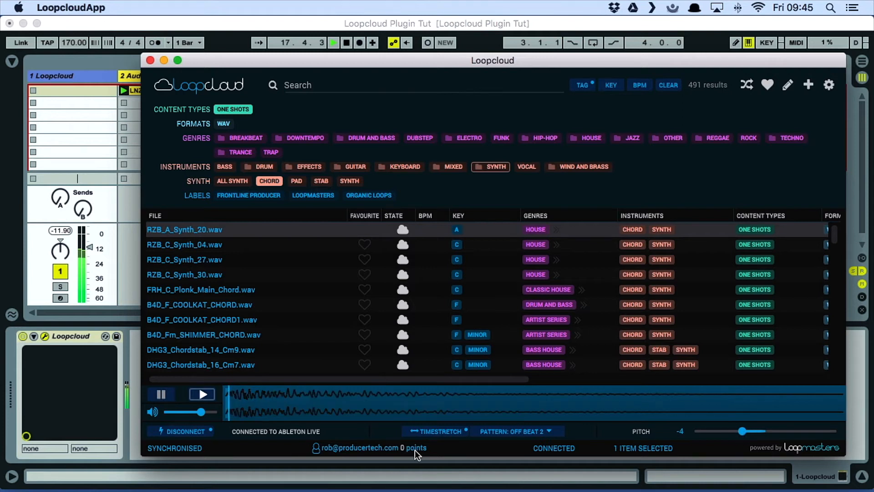
Switch to Live, solo the 1 Loopcloud track and add the Spectrum audio effect after the Loopcloud plugin
{"action": "left_click", "coordinate": [162, 24]}
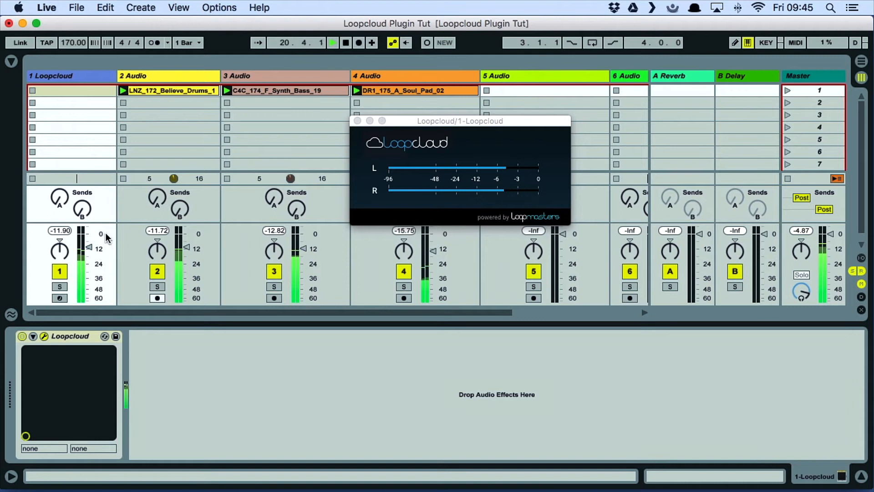
{"action": "left_click", "coordinate": [59, 287]}
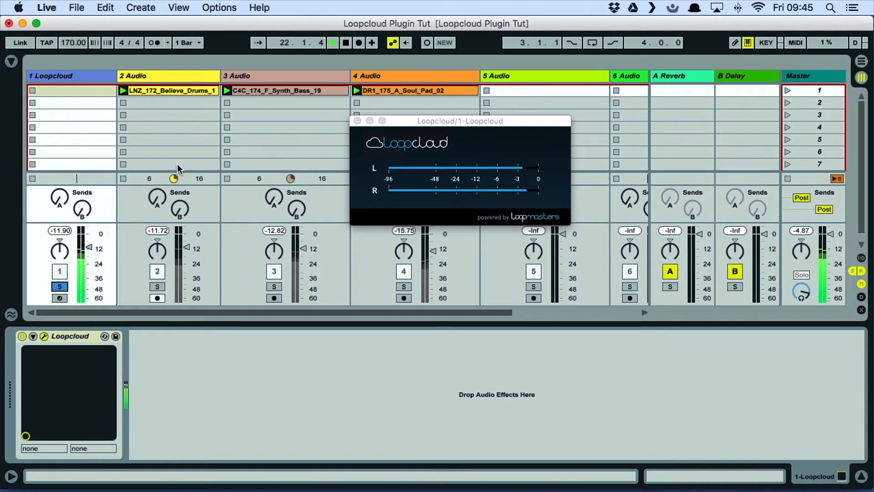
{"action": "left_click", "coordinate": [12, 61]}
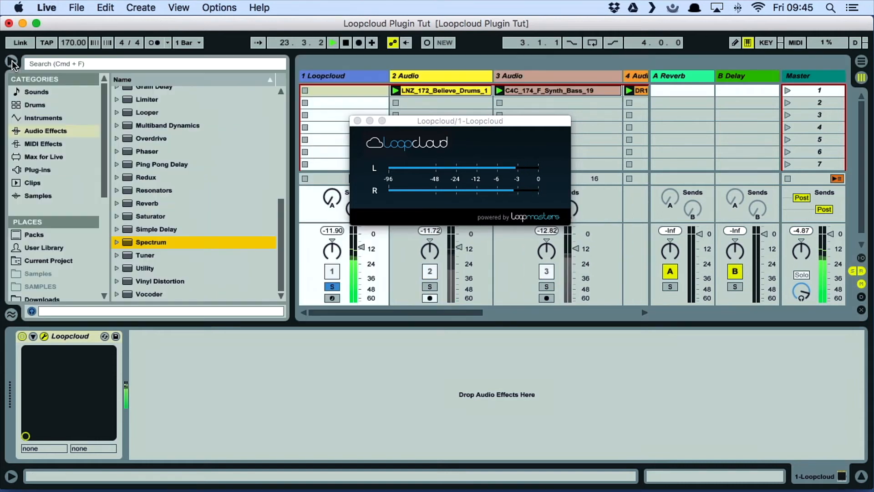
{"action": "double_click", "coordinate": [148, 242]}
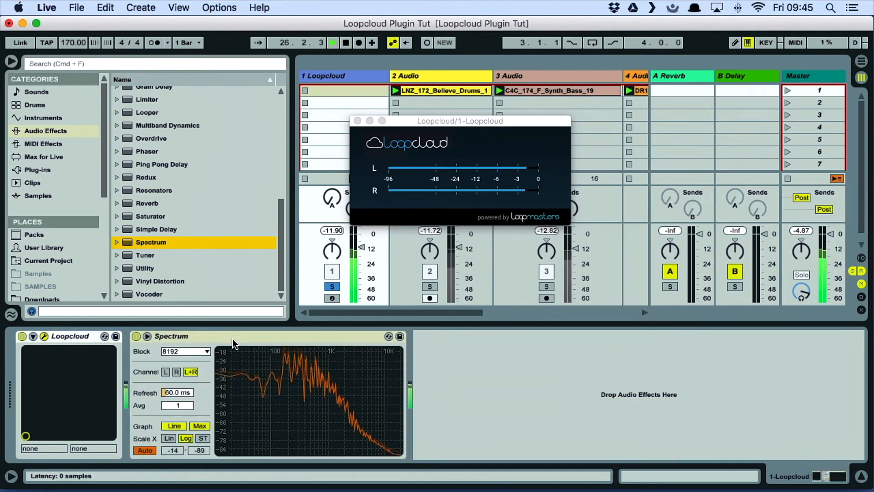
Insert Auto Filter between the Loopcloud plugin and Spectrum, as a high-pass at 329 Hz with 36 % resonance
{"action": "scroll", "coordinate": [156, 198], "scroll_direction": "up", "scroll_amount": 10}
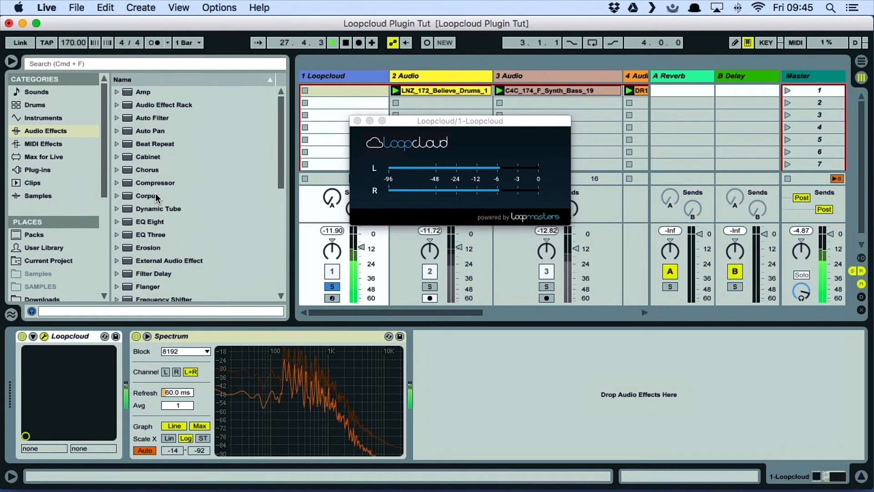
{"action": "left_click_drag", "start_coordinate": [158, 122], "coordinate": [221, 395]}
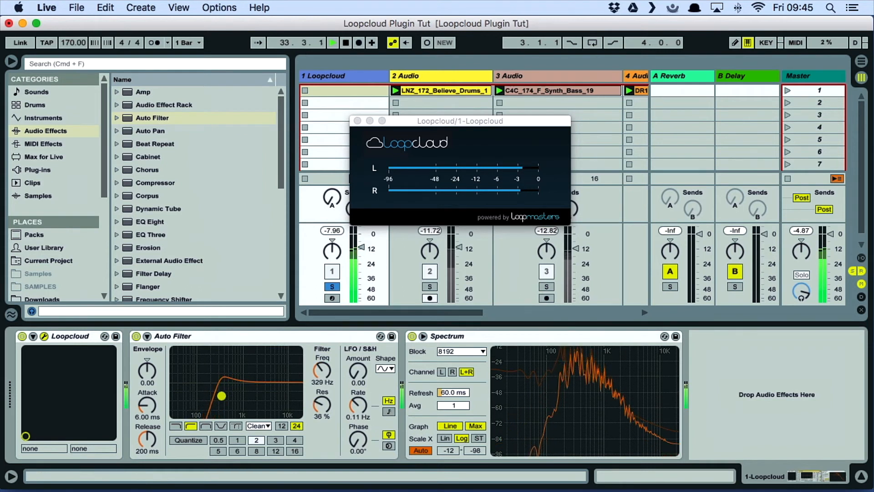
Add a Flanger after Spectrum and set its LFO rate to 0.52 Hz and feedback to 0.44
{"action": "left_click_drag", "start_coordinate": [170, 288], "coordinate": [723, 331]}
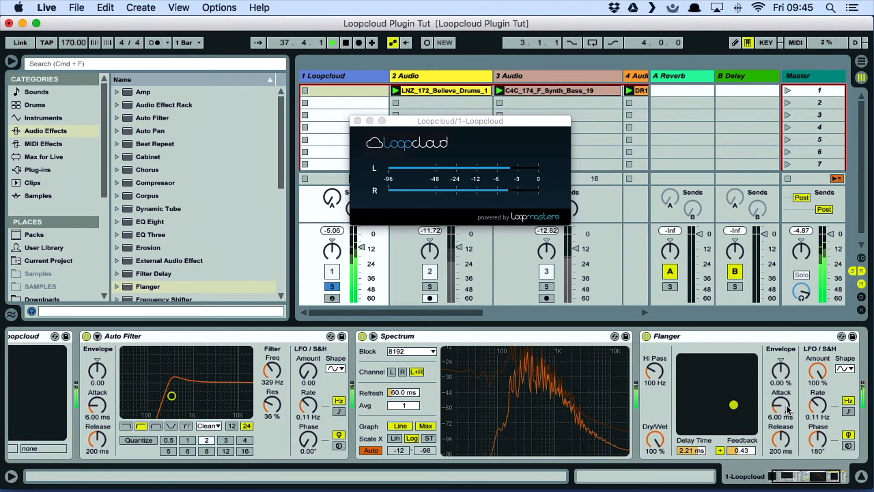
{"action": "left_click_drag", "start_coordinate": [817, 405], "coordinate": [817, 390]}
{"action": "left_click_drag", "start_coordinate": [733, 404], "coordinate": [733, 403]}
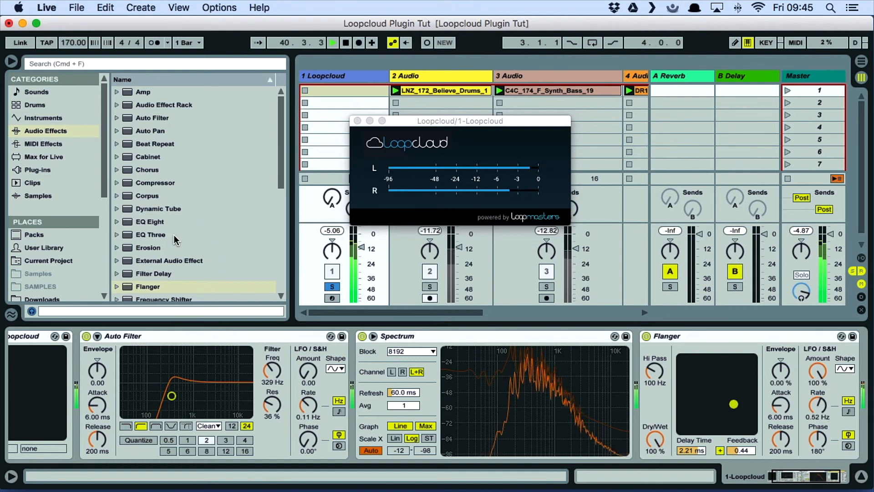
Add a Compressor after the Flanger at the end of the Loopcloud track's effect chain
{"action": "left_click", "coordinate": [376, 337]}
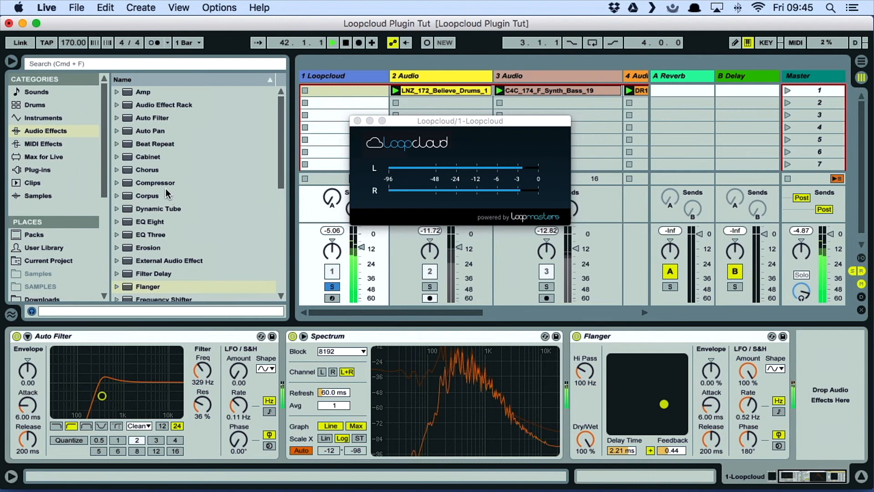
{"action": "left_click", "coordinate": [162, 187]}
{"action": "left_click_drag", "start_coordinate": [162, 186], "coordinate": [780, 380]}
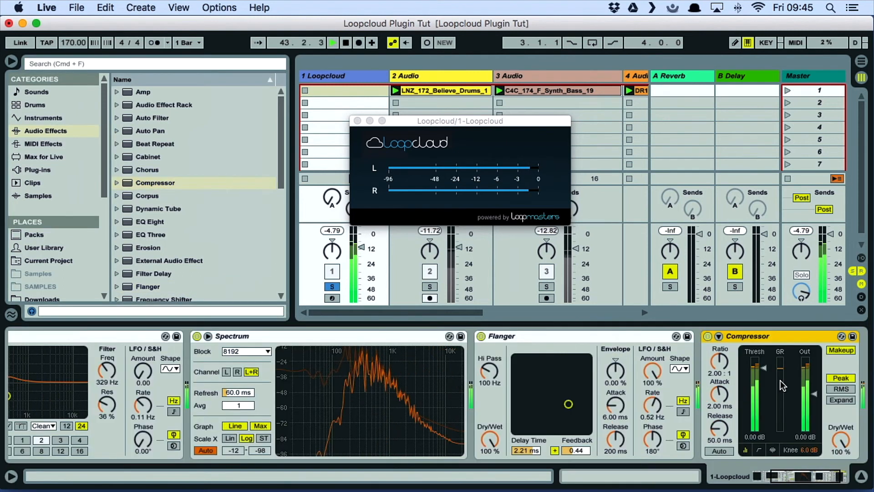
Enable the Compressor's sidechain with 2-Audio as its source, and turn on the sidechain EQ with a low-pass filter
{"action": "left_click", "coordinate": [720, 334]}
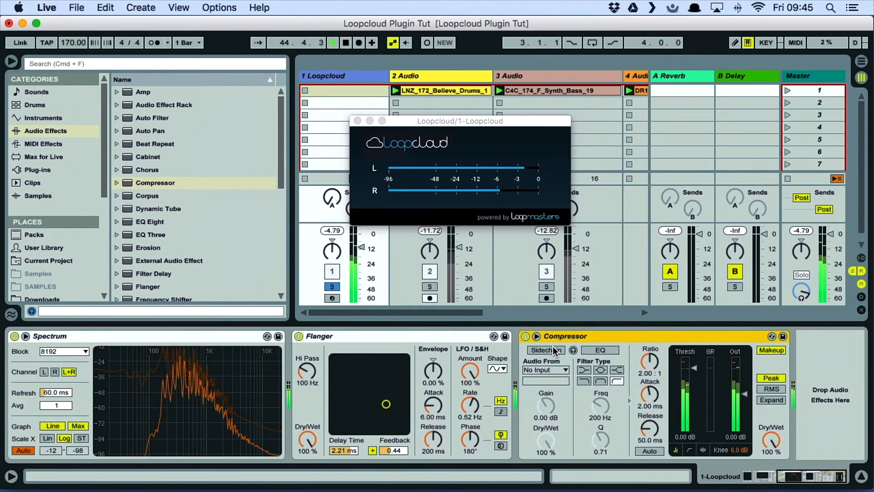
{"action": "left_click", "coordinate": [552, 368]}
{"action": "left_click", "coordinate": [546, 271]}
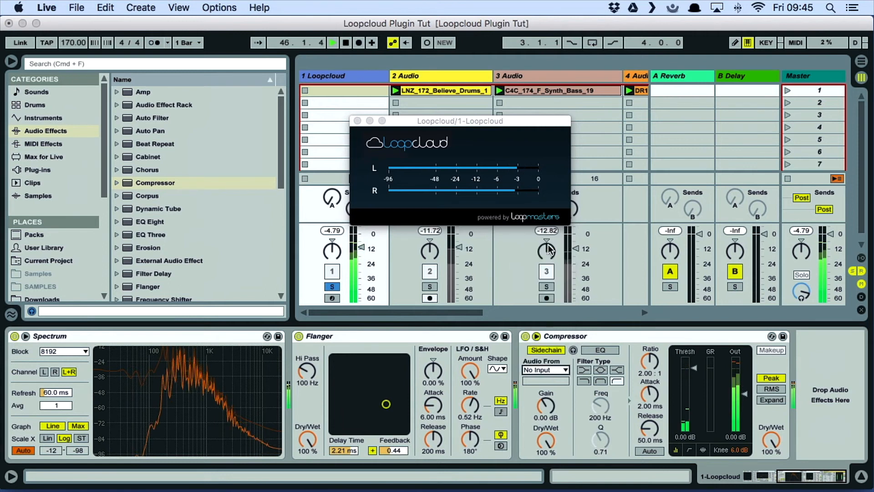
{"action": "left_click", "coordinate": [612, 350]}
{"action": "left_click", "coordinate": [584, 381]}
Set the Compressor's ratio to 6:1 and threshold to about -16.8 dB, and solo the 2 Audio drum track alongside the Loopcloud track
{"action": "left_click_drag", "start_coordinate": [651, 362], "coordinate": [651, 339]}
{"action": "left_click_drag", "start_coordinate": [694, 368], "coordinate": [693, 397]}
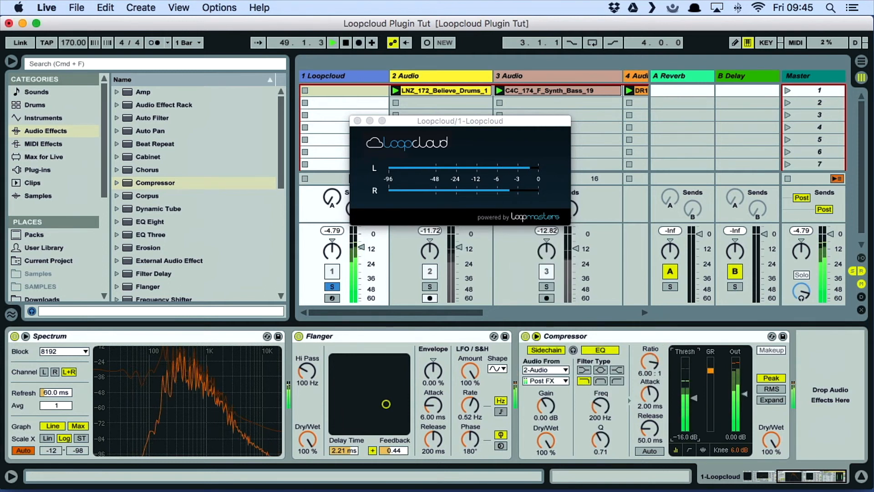
{"action": "left_click", "coordinate": [430, 286]}
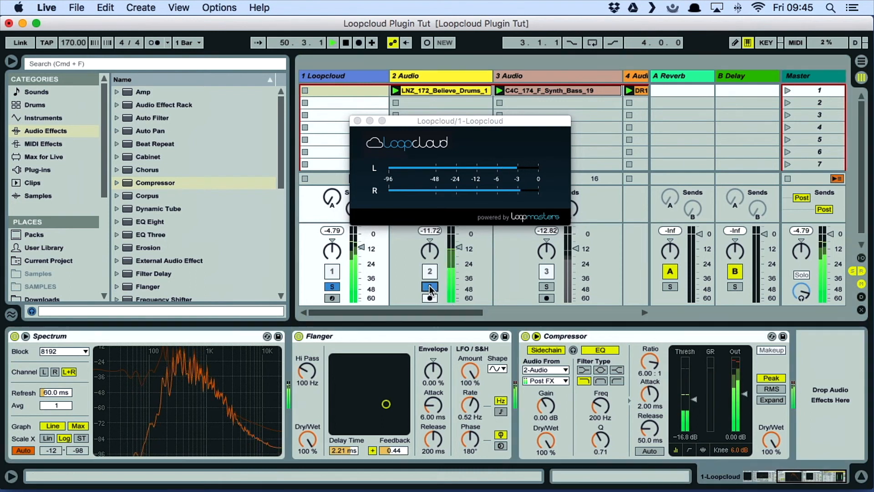
Lower the Compressor's threshold to -23.2 dB on the Loopcloud track
{"action": "left_click_drag", "start_coordinate": [695, 403], "coordinate": [695, 410]}
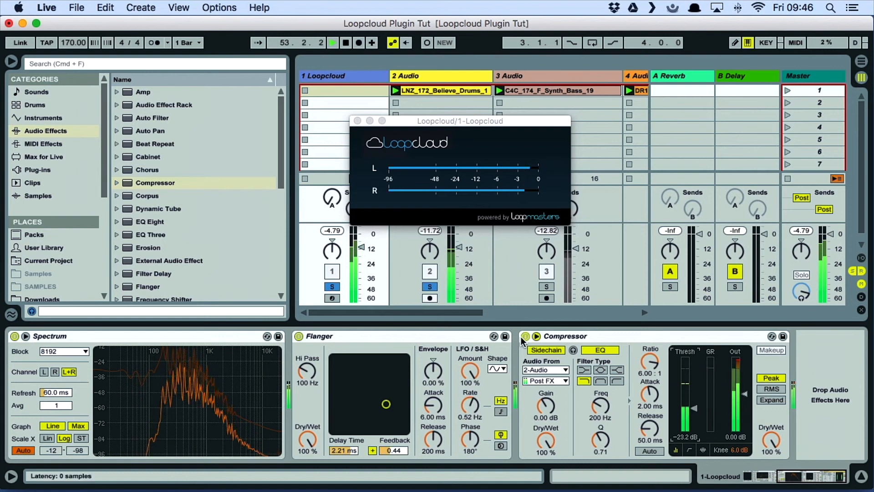
{"action": "scroll", "coordinate": [466, 341], "scroll_direction": "left", "scroll_amount": 5}
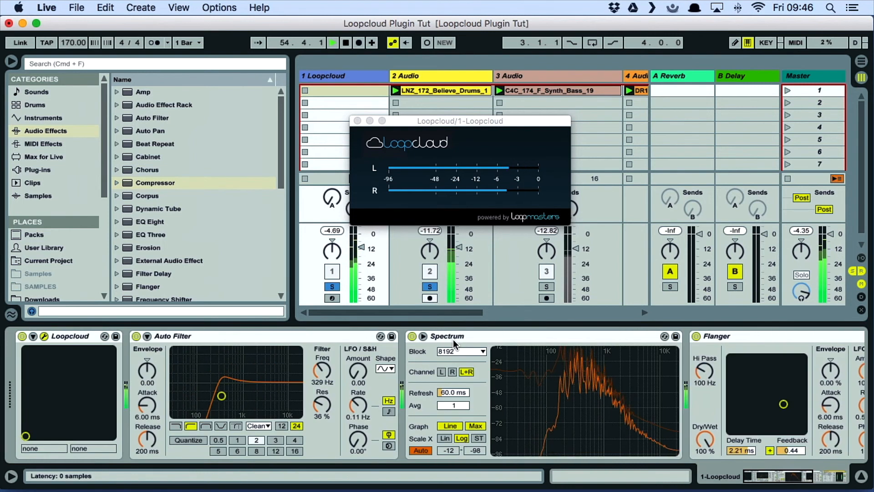
Switch to the Loopcloud app and audition the synth chord one-shots RZB_C_Synth_27, RZB_C_Synth_30 and FRH_C_Plonk_Main_Chord through the effect chain
{"action": "key", "text": "super+Tab"}
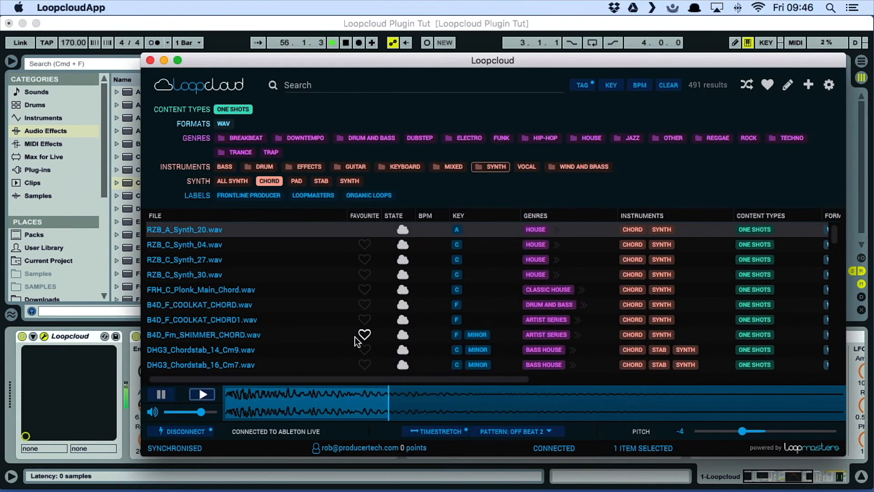
{"action": "left_click", "coordinate": [199, 258]}
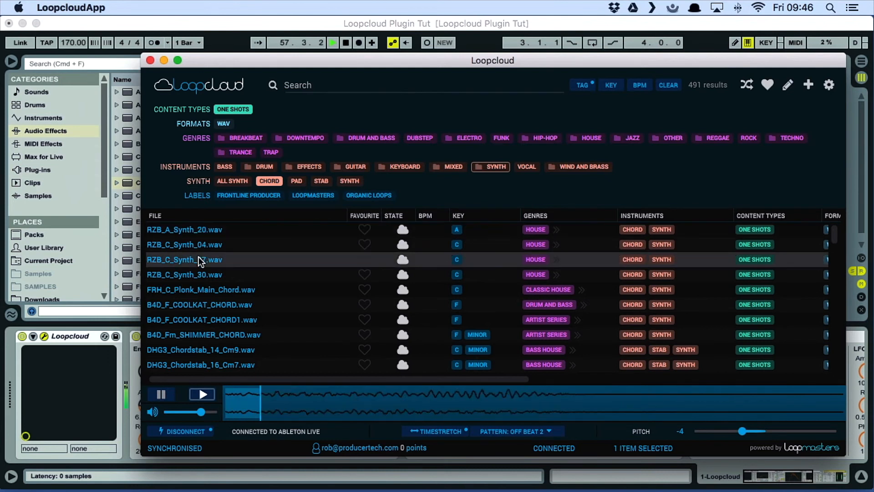
{"action": "left_click", "coordinate": [195, 275]}
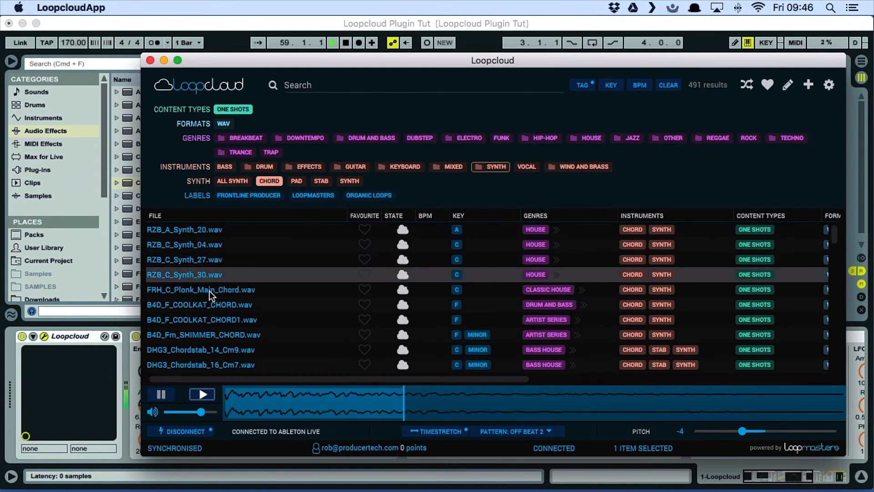
{"action": "left_click", "coordinate": [211, 291]}
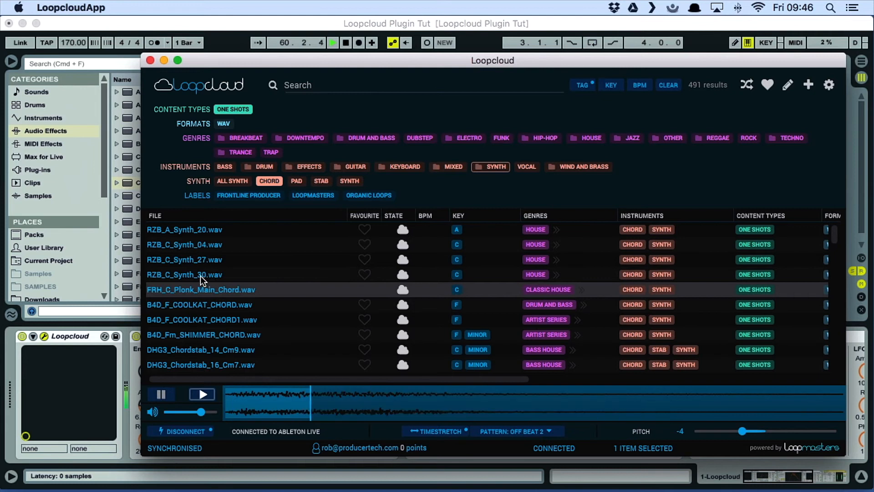
{"action": "left_click", "coordinate": [200, 275]}
{"action": "left_click", "coordinate": [190, 258]}
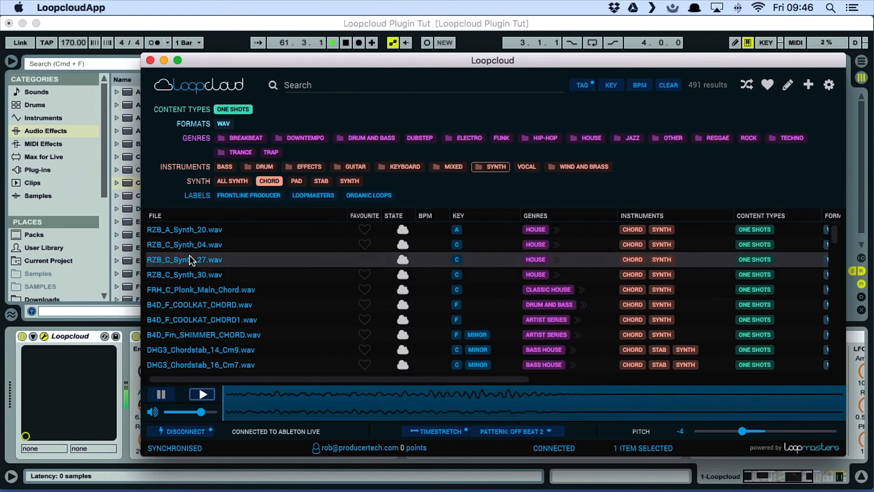
Load the one-shot RZB_A_Synth_20.wav from Loopcloud into the empty Simpler on track 5 in Ableton Live
{"action": "left_click", "coordinate": [194, 231]}
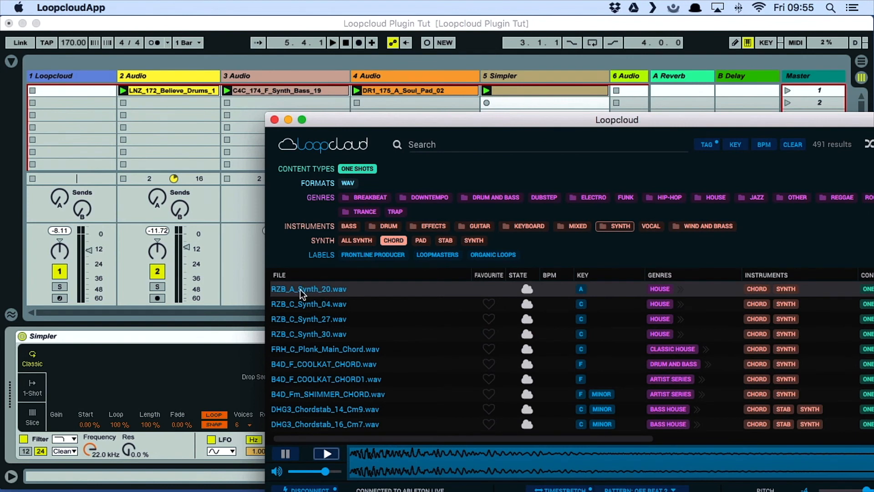
{"action": "left_click_drag", "start_coordinate": [300, 289], "coordinate": [275, 291]}
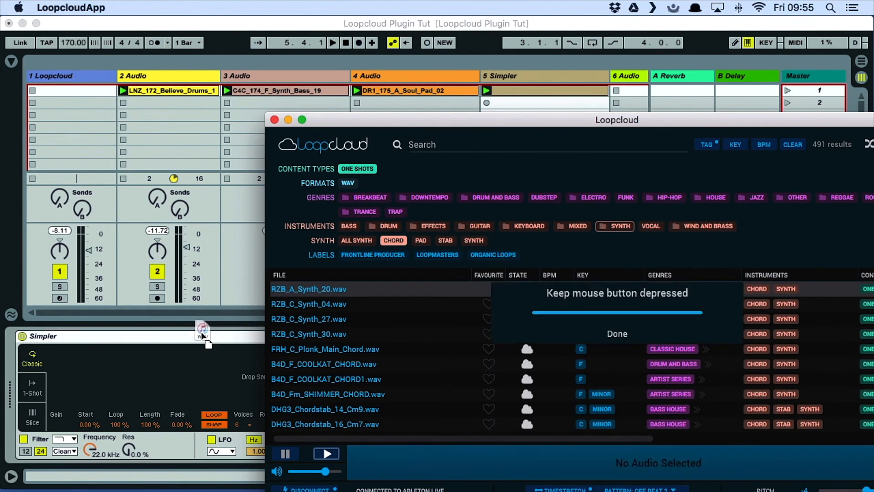
{"action": "left_click_drag", "start_coordinate": [137, 374], "coordinate": [137, 374]}
Copy the Auto Filter, Spectrum, Flanger and Compressor from the Loopcloud track to the RZB_A_Synth_20 track after its Simpler
{"action": "left_click", "coordinate": [71, 78]}
{"action": "left_click", "coordinate": [64, 74]}
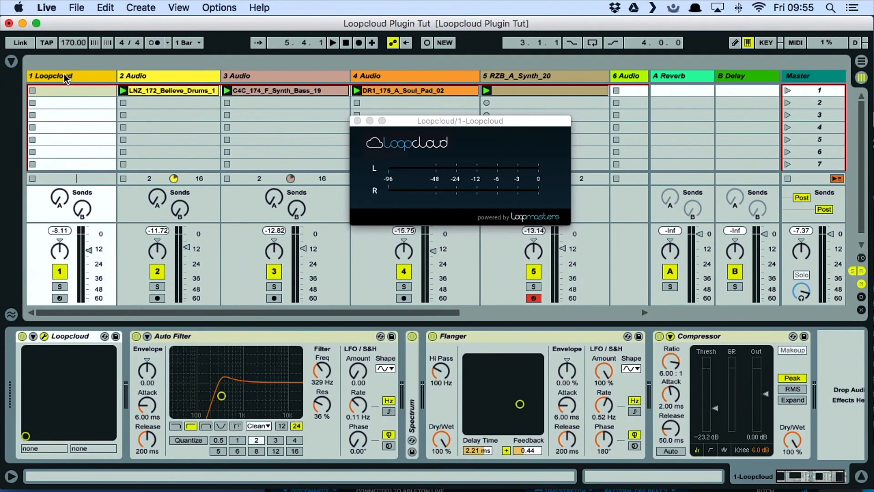
{"action": "left_click", "coordinate": [227, 337]}
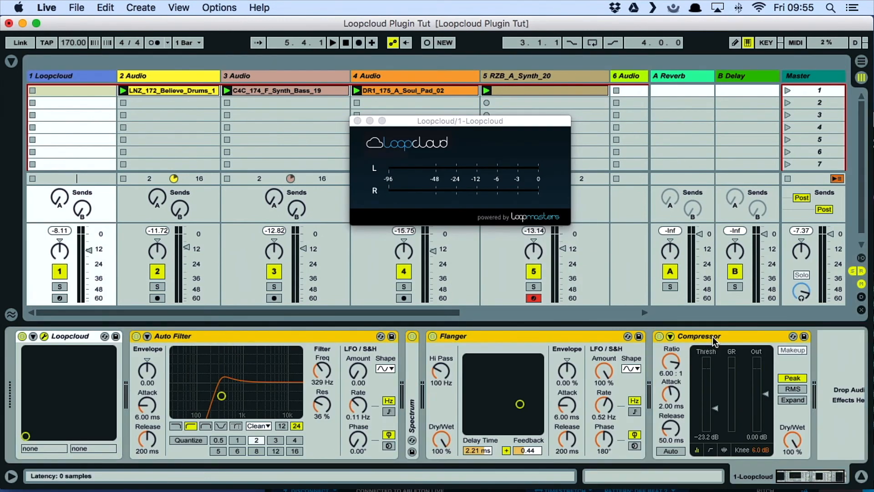
{"action": "left_click", "coordinate": [576, 114]}
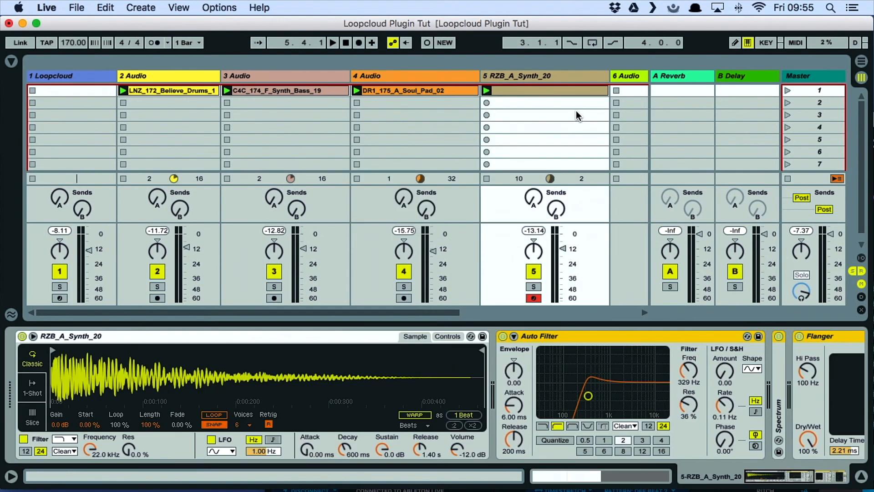
Open the MIDI clip in the RZB_A_Synth_20 track's first slot, add three notes and start playback
{"action": "left_click", "coordinate": [564, 90]}
{"action": "double_click", "coordinate": [291, 347]}
{"action": "double_click", "coordinate": [465, 347]}
{"action": "double_click", "coordinate": [501, 347]}
{"action": "key", "text": "space"}
Select the notes in the RZB_A_Synth_20 clip and transpose them down four semitones
{"action": "left_click_drag", "start_coordinate": [279, 317], "coordinate": [496, 369]}
{"action": "key", "text": "Down"}
{"action": "key", "text": "Down"}
{"action": "key", "text": "Down"}
{"action": "key", "text": "Down"}
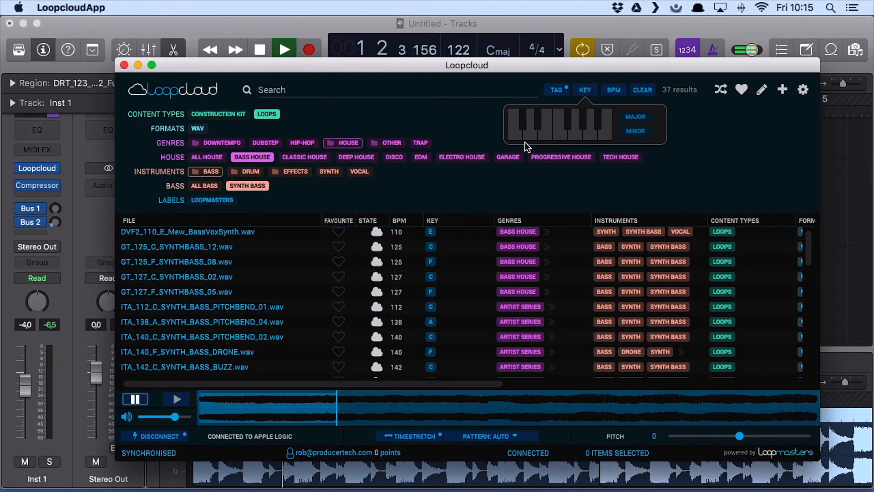
Filter the bass house synth bass loops to the key of C and audition CPCT_140_C_Synth_Bass_01 and DHG2_124_Cm_Synth_Bass_45 against the Logic drums
{"action": "left_click", "coordinate": [515, 136]}
{"action": "left_click", "coordinate": [241, 359]}
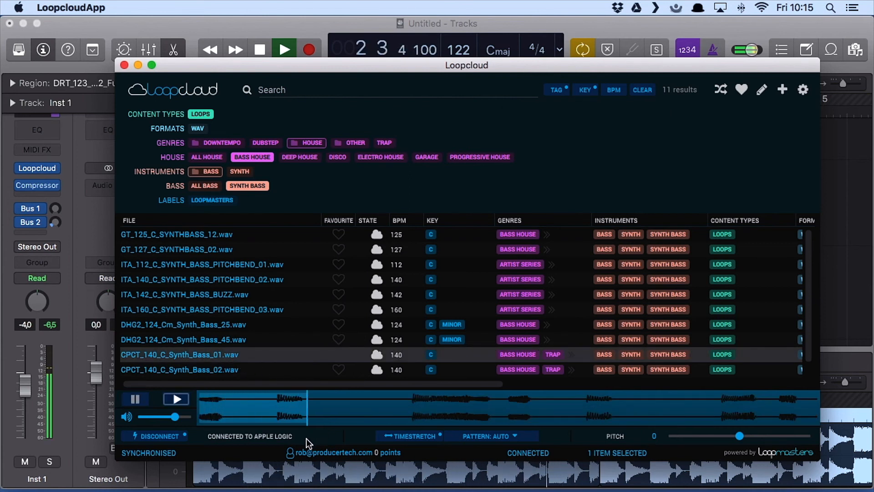
{"action": "left_click", "coordinate": [231, 339]}
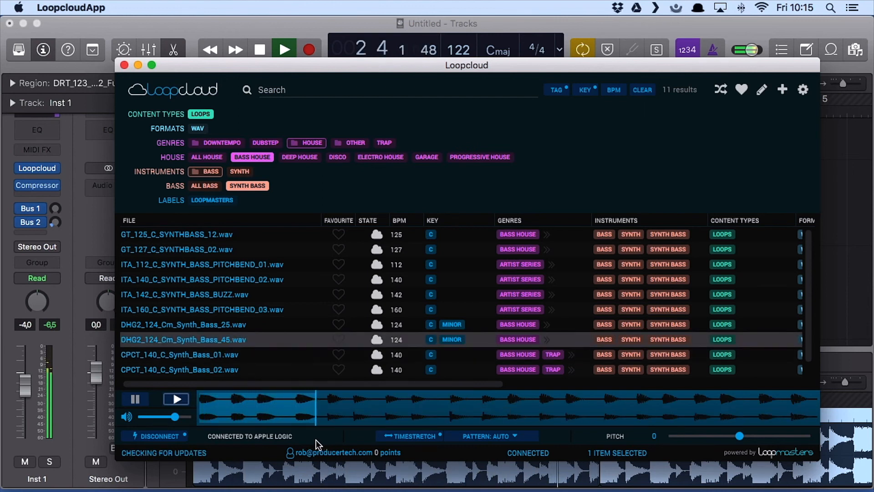
Audition GT_125_C_SYNTHBASS_12.wav and place it at bar 1 of the Audio 2 track in the Logic project
{"action": "left_click", "coordinate": [216, 234]}
{"action": "left_click_drag", "start_coordinate": [326, 61], "coordinate": [760, 58]}
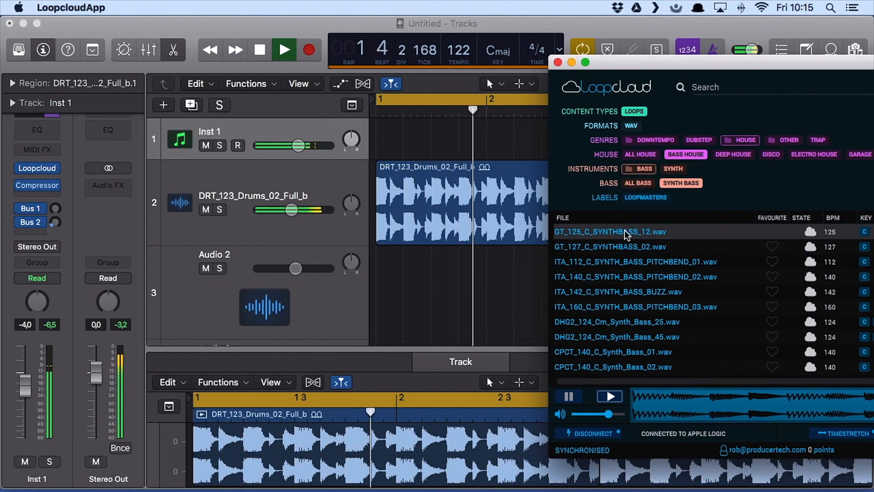
{"action": "left_click_drag", "start_coordinate": [627, 233], "coordinate": [387, 263]}
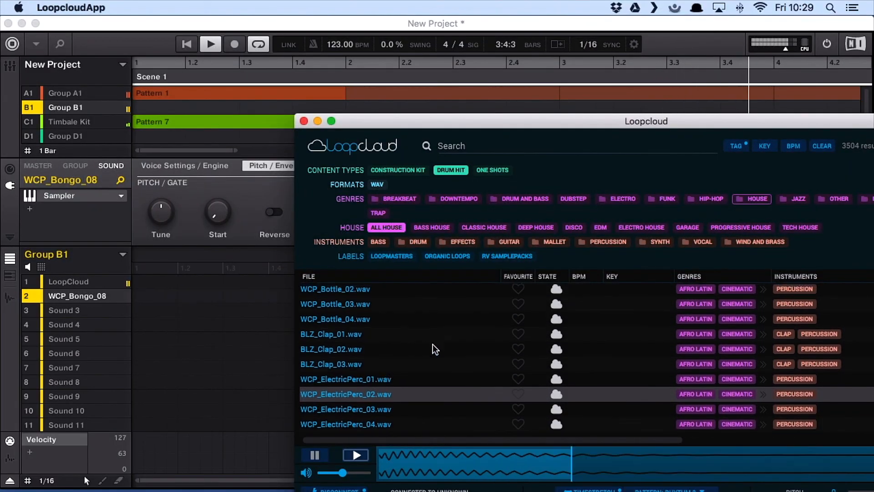
Audition the drum hits BLZ_Clap_01.wav and WCP_Bongo_10.wav, and load WCP_Bongo_10.wav into the Sound 3 slot of Group B1 in Maschine
{"action": "left_click", "coordinate": [350, 337]}
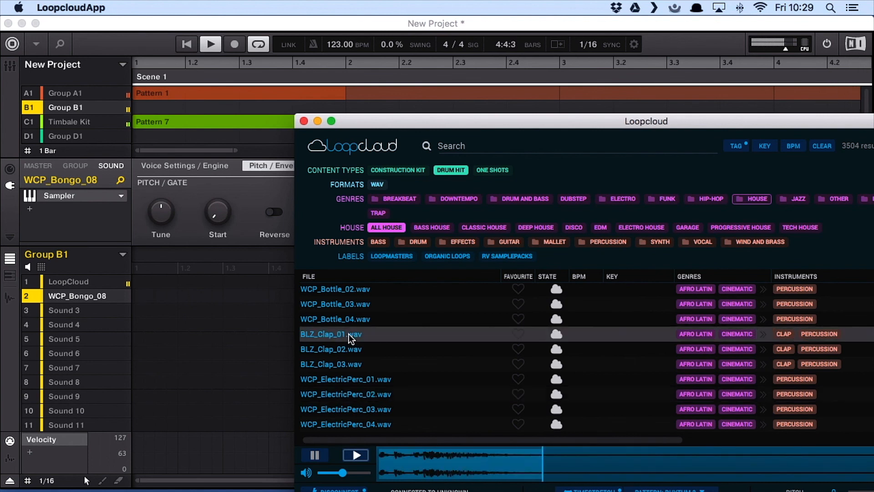
{"action": "scroll", "coordinate": [406, 341], "scroll_direction": "up", "scroll_amount": 3}
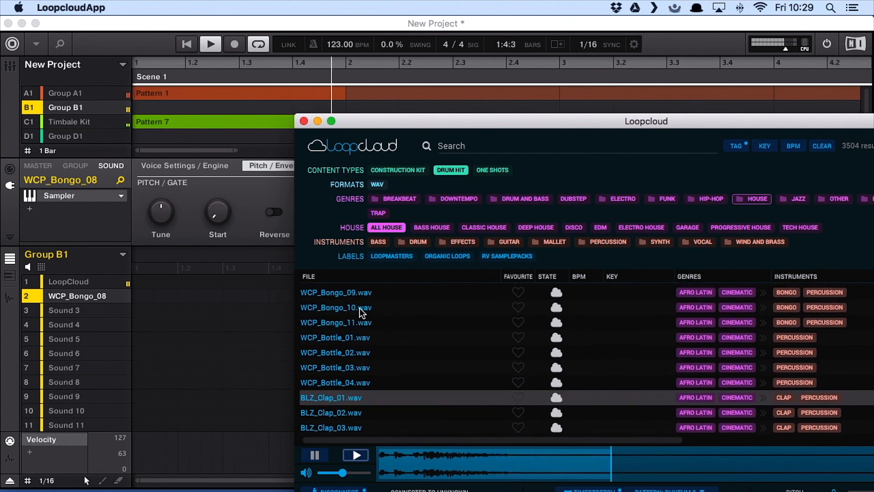
{"action": "left_click", "coordinate": [403, 309]}
{"action": "scroll", "coordinate": [405, 325], "scroll_direction": "up", "scroll_amount": 2}
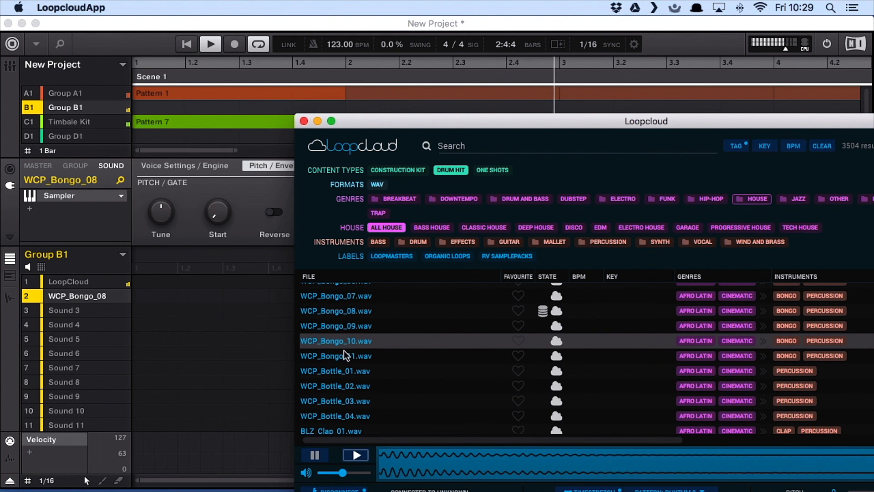
{"action": "left_click_drag", "start_coordinate": [331, 341], "coordinate": [246, 346]}
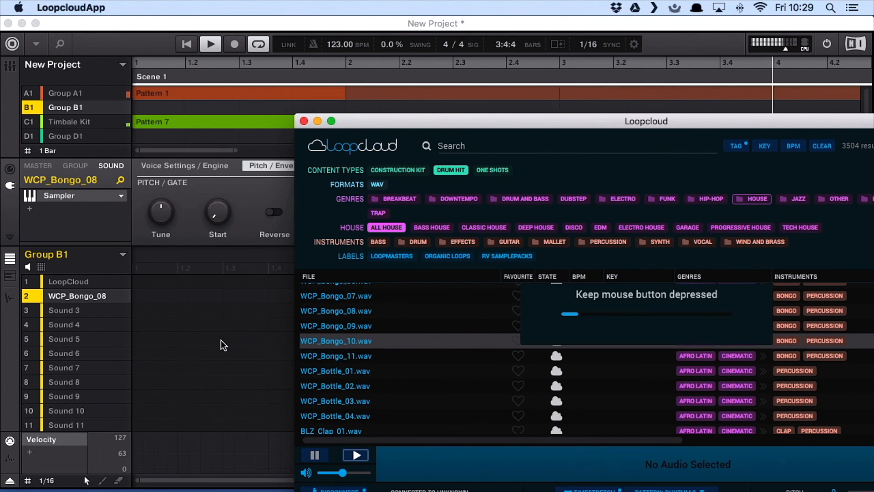
{"action": "left_click_drag", "start_coordinate": [180, 337], "coordinate": [79, 312]}
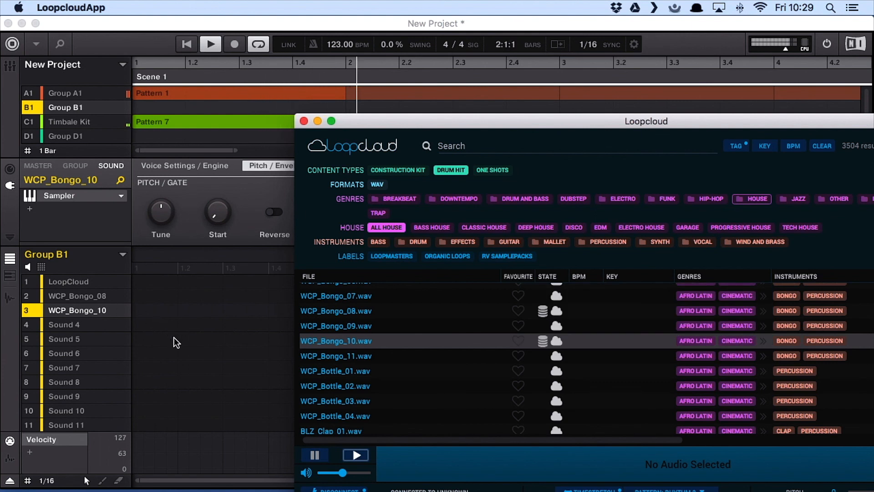